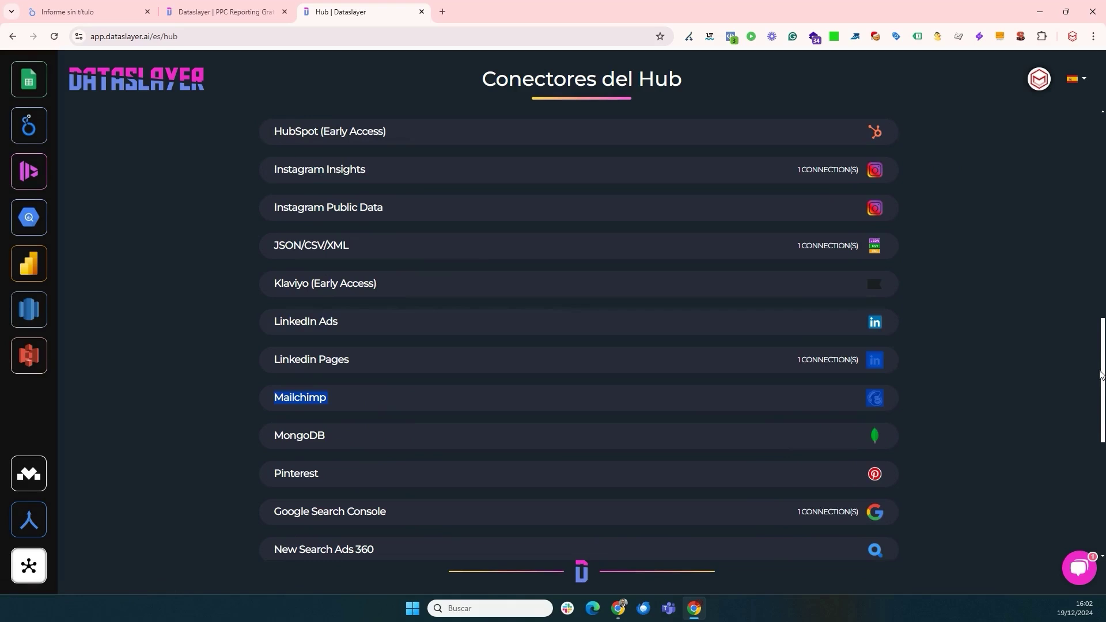
- Scroll back up the Hub connector list and open the Google My Business accounts page
drag(1100, 375, 1096, 253)
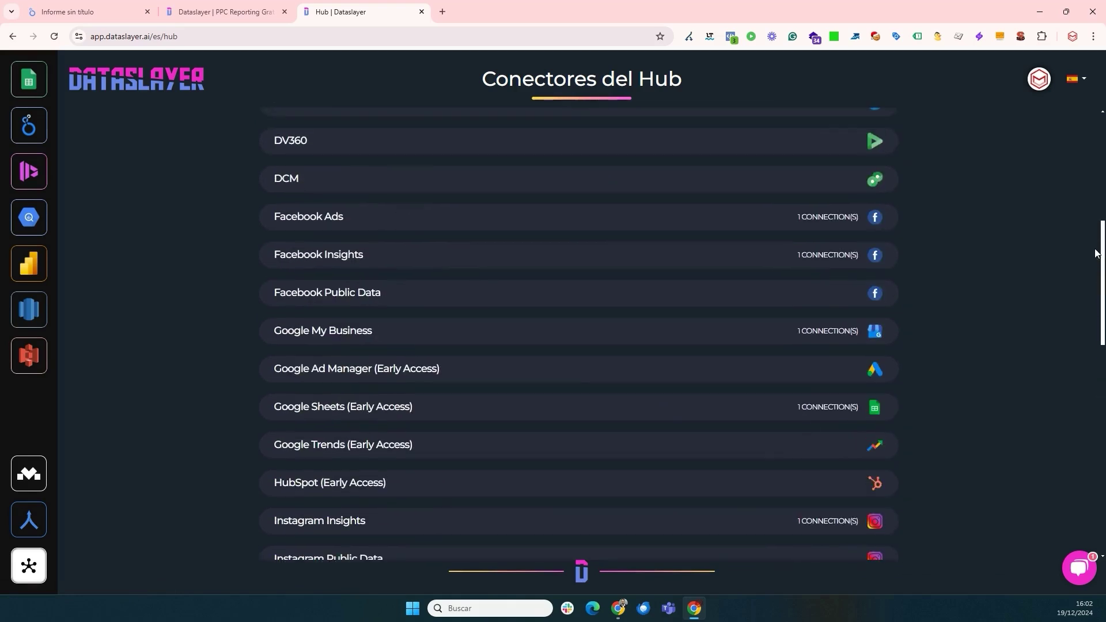
click(653, 341)
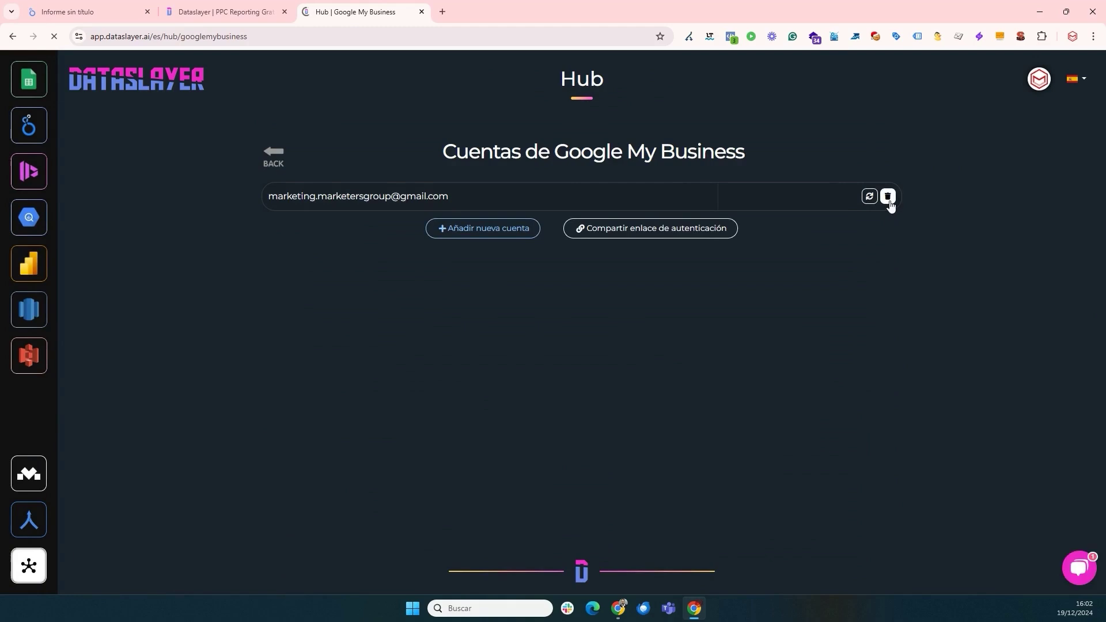
- Delete the existing Google My Business account connection and start adding a new account
click(889, 202)
click(604, 109)
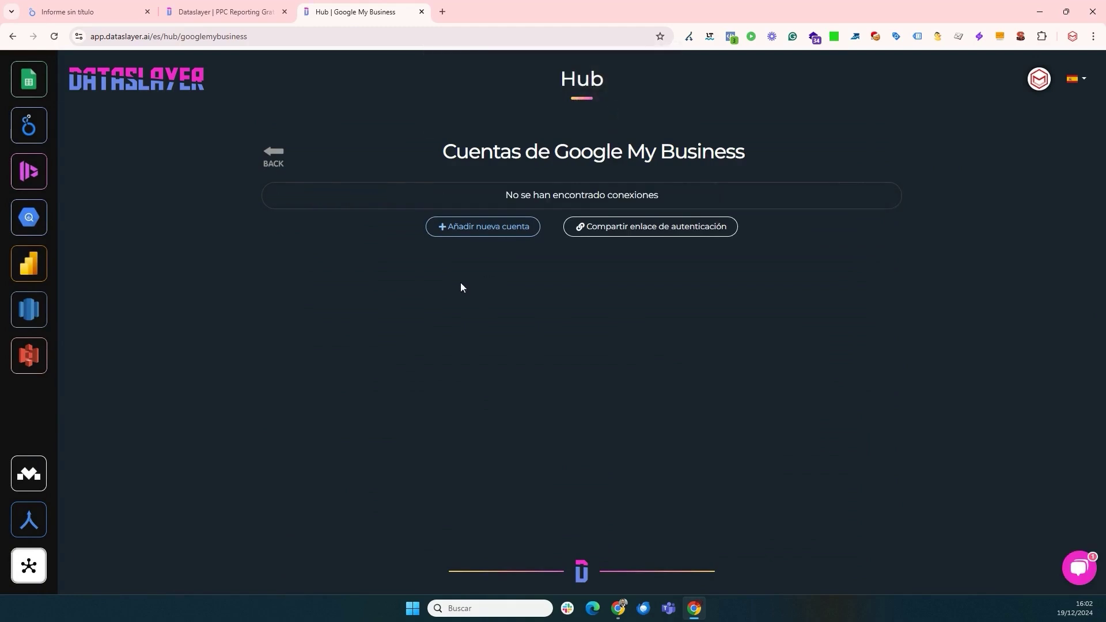
click(477, 240)
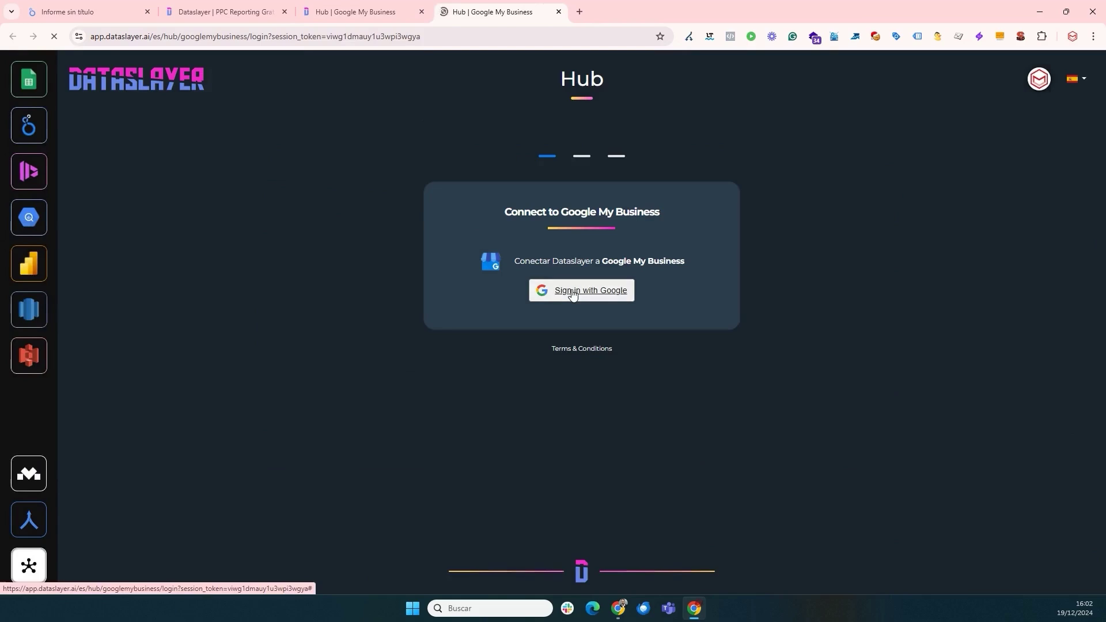
- Sign in with Google using the agency account and grant Dataslayer access
click(572, 293)
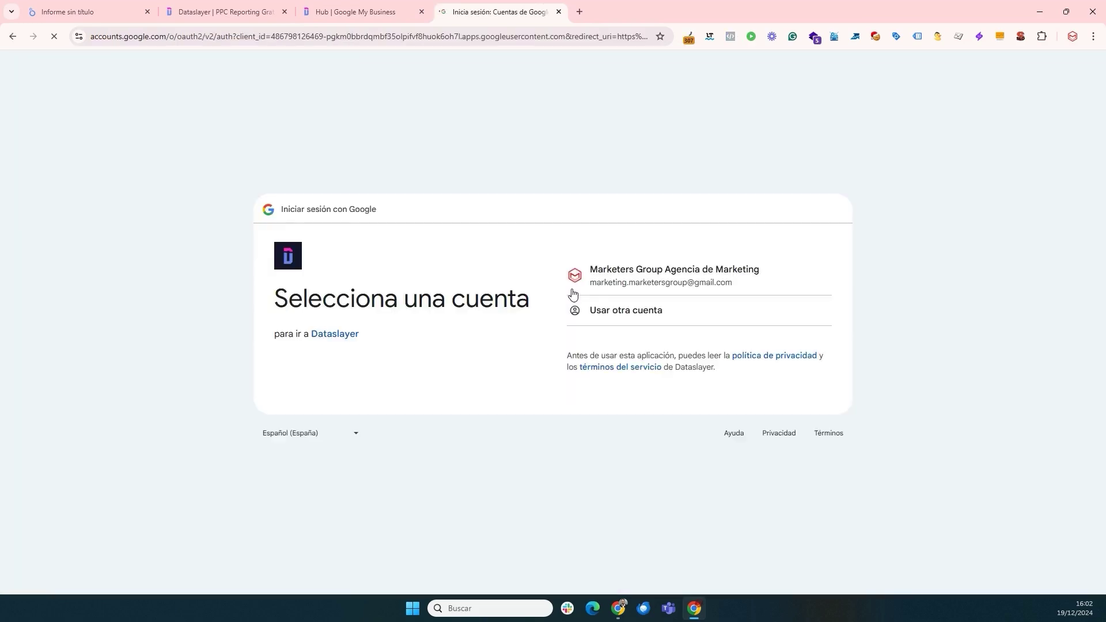
click(592, 276)
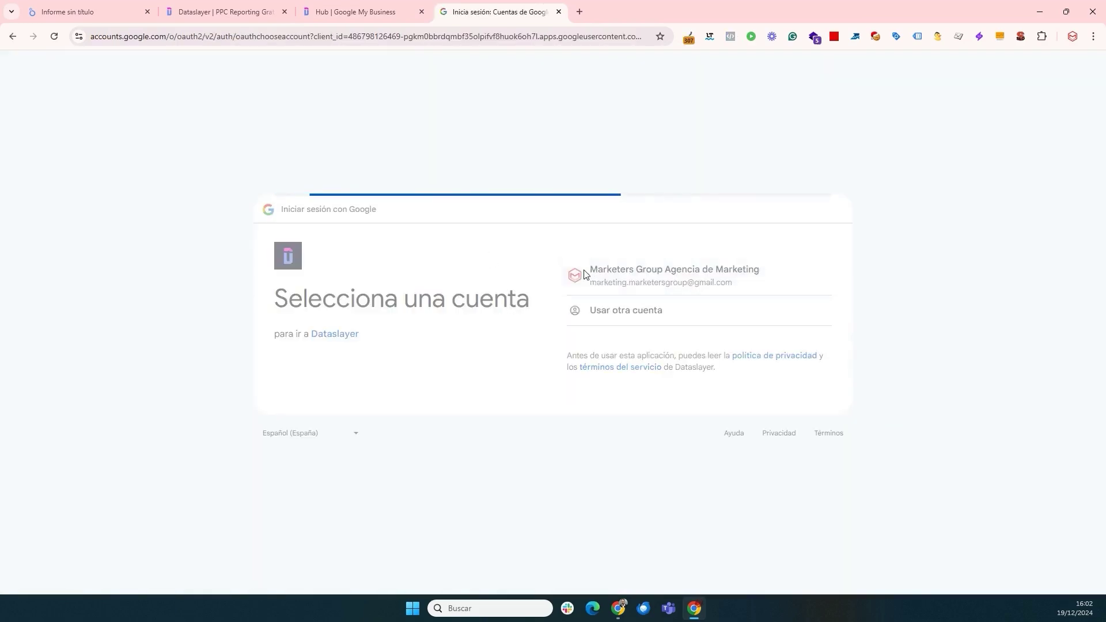
click(775, 396)
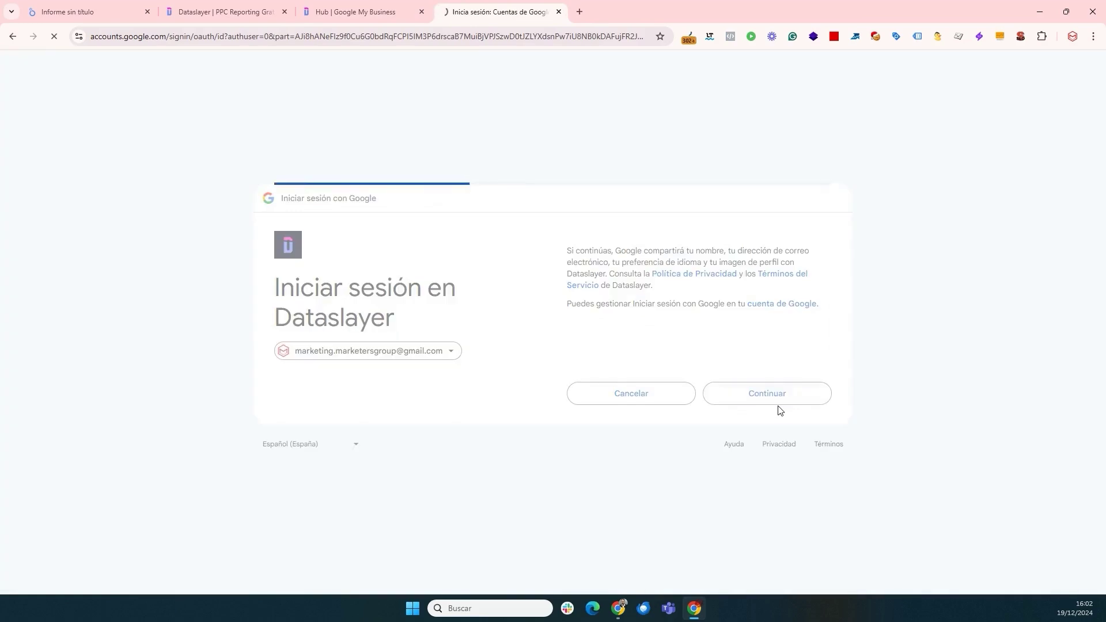
click(768, 425)
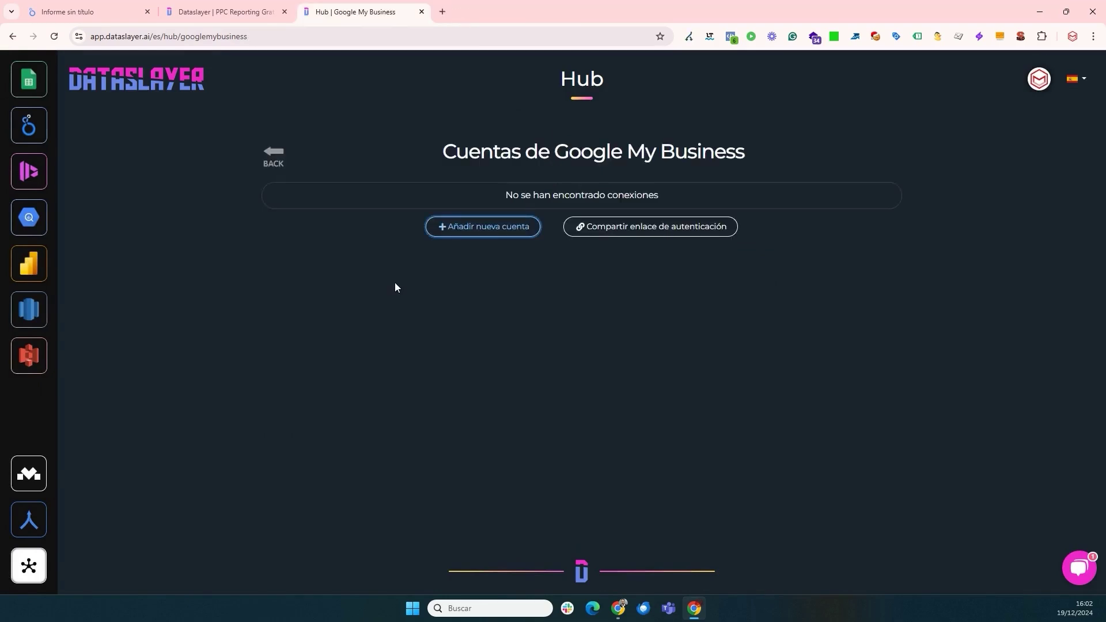
- Return to the Hub list, check Google Analytics V4's accounts, then scroll through the connectors
click(21, 567)
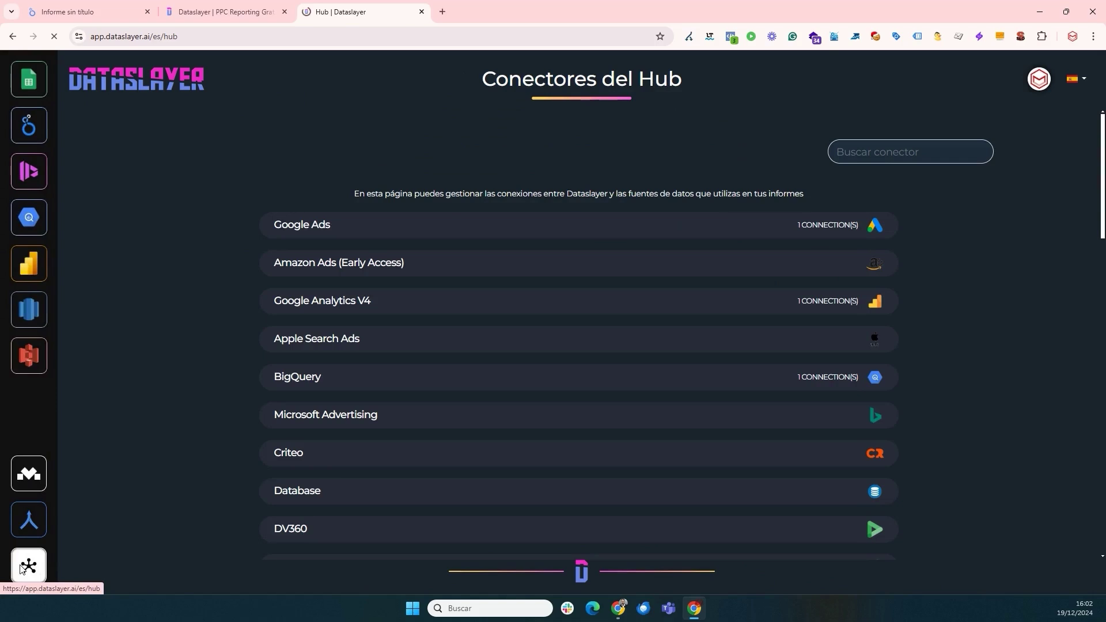
click(532, 304)
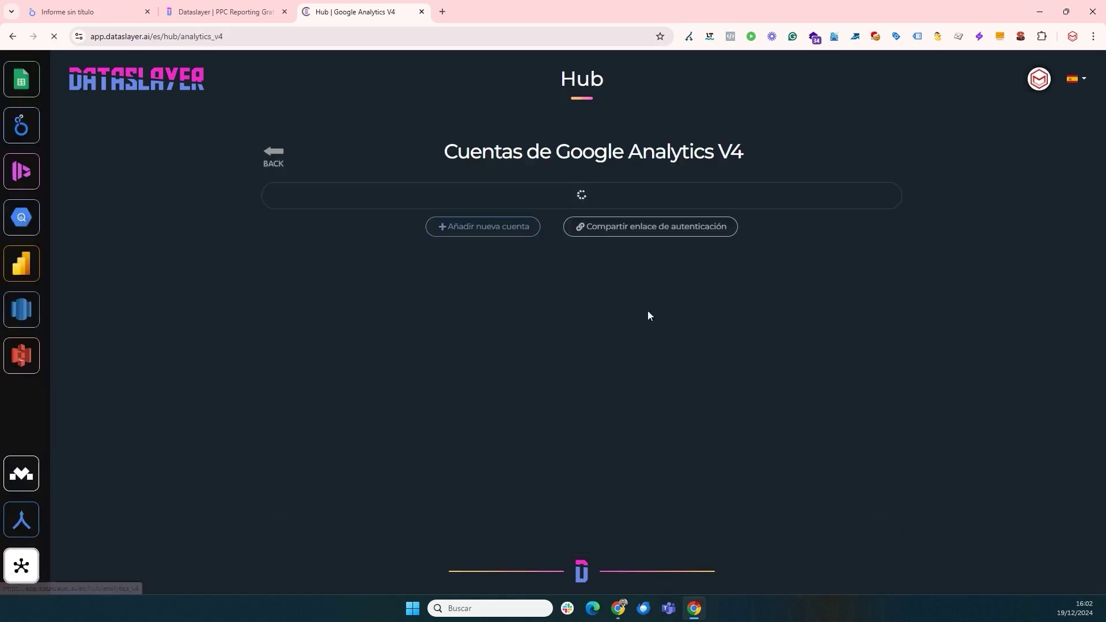
click(283, 158)
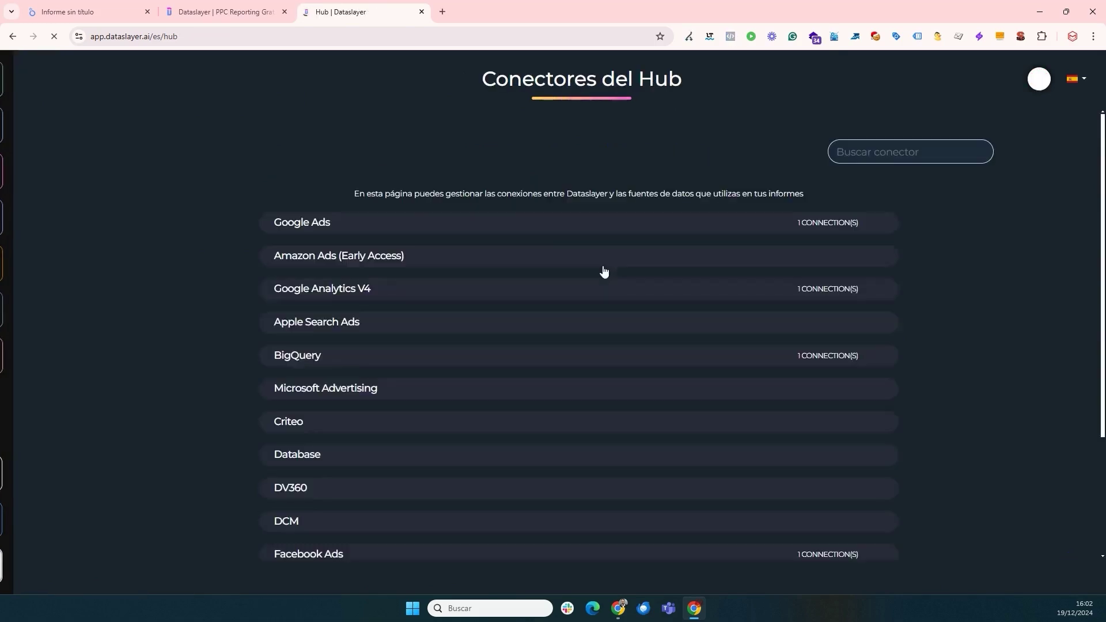
scroll(738, 355, down, 4)
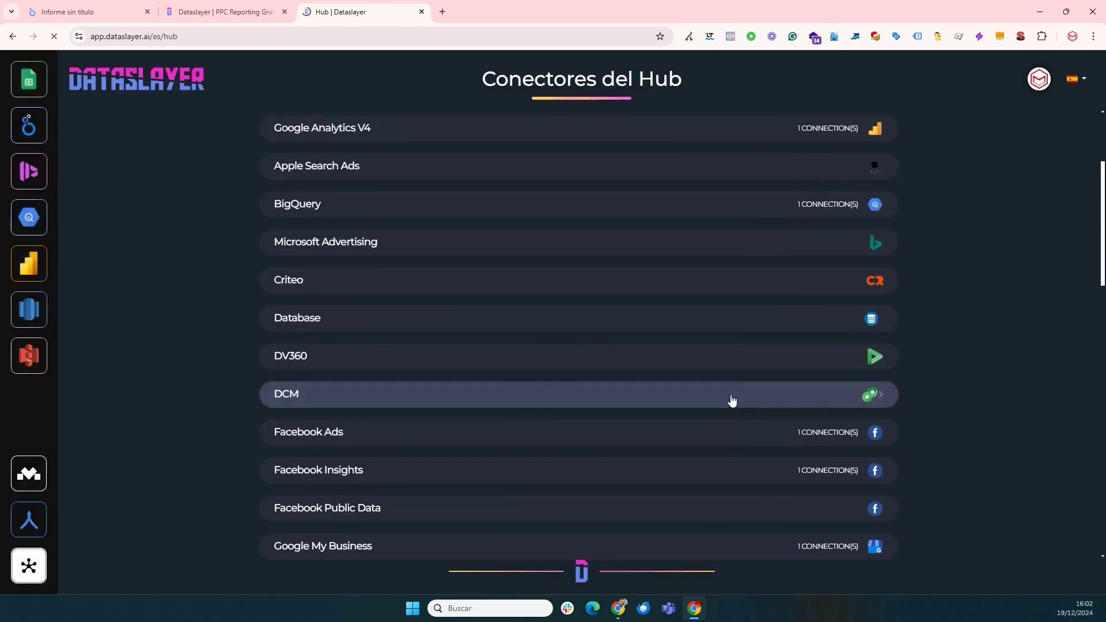
scroll(729, 416, down, 6)
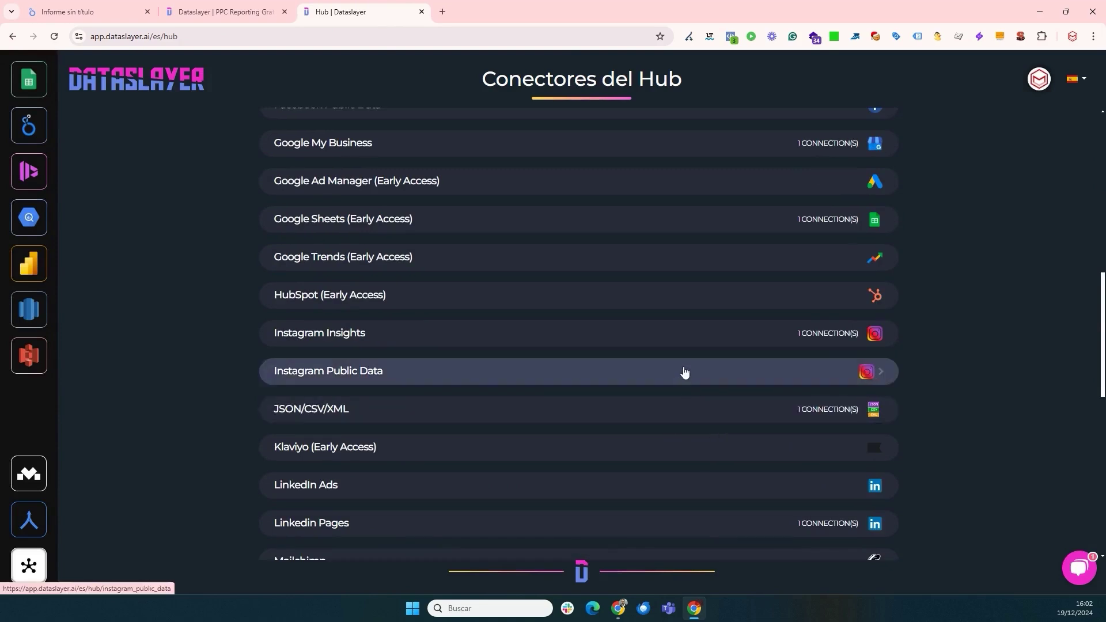
scroll(673, 344, down, 3)
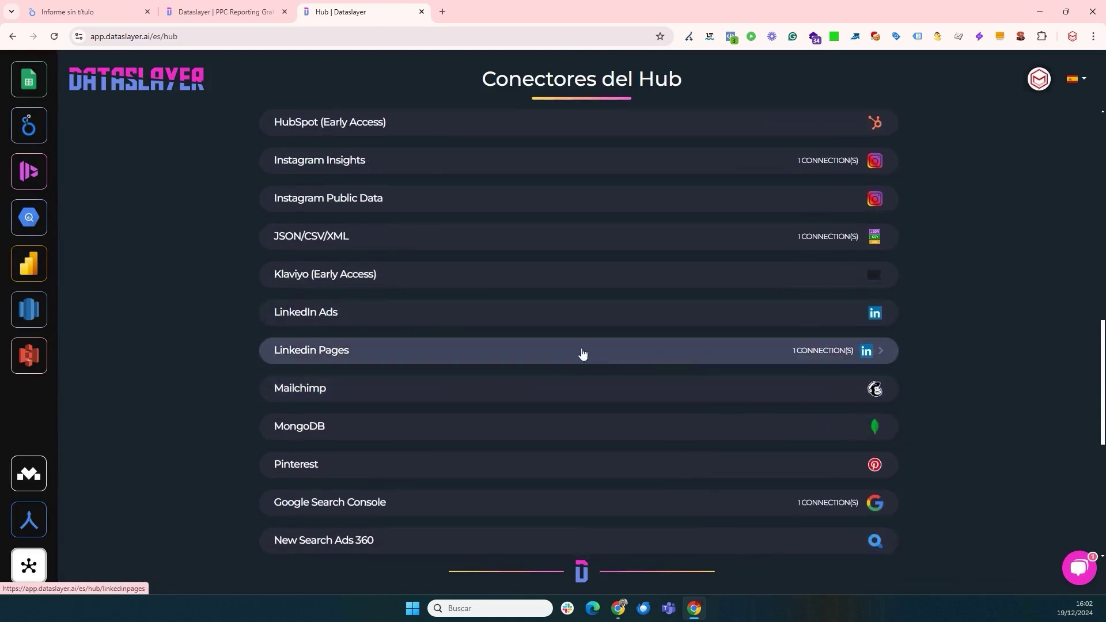
- In the untitled report, search 'dataslayer' under Añadir datos and pick the Google Analytics 4 connector
click(92, 19)
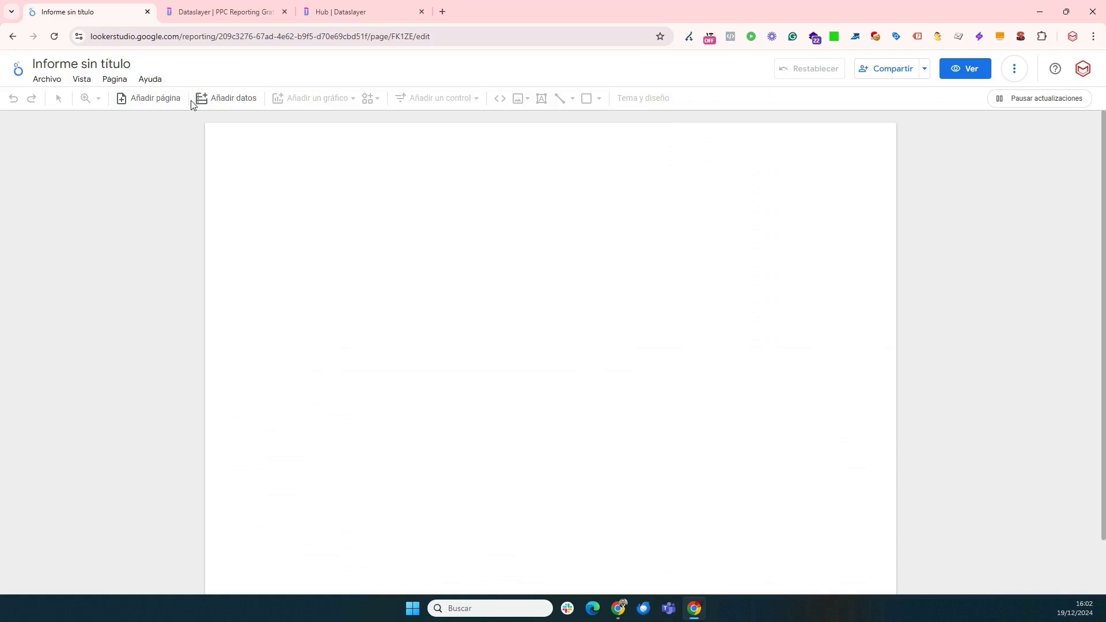
click(244, 99)
click(400, 287)
text(dataslayer)
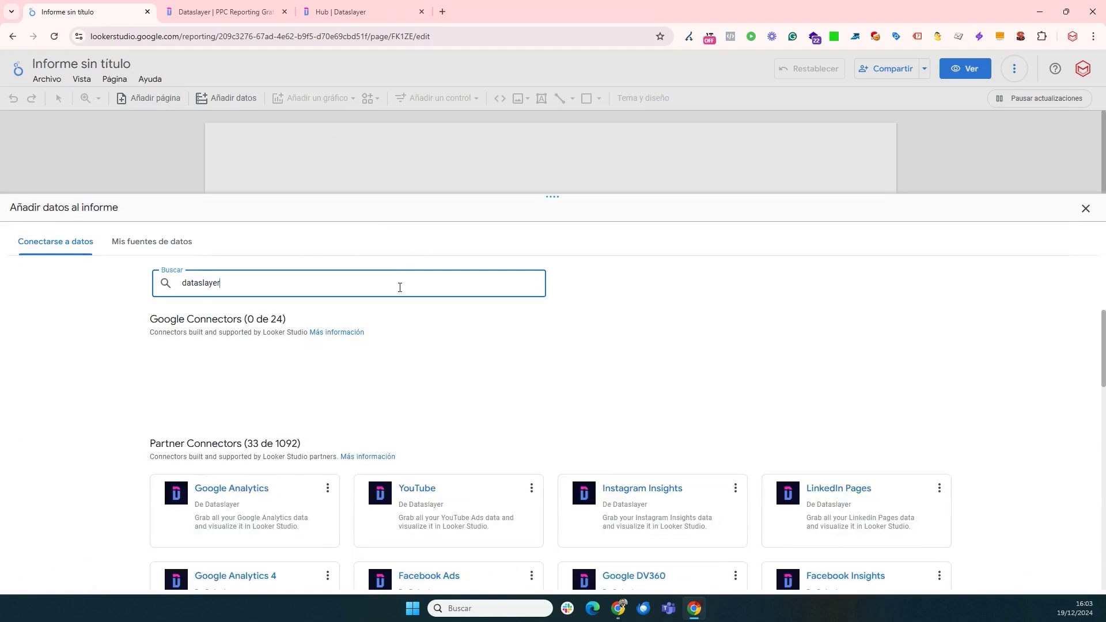
scroll(526, 375, down, 6)
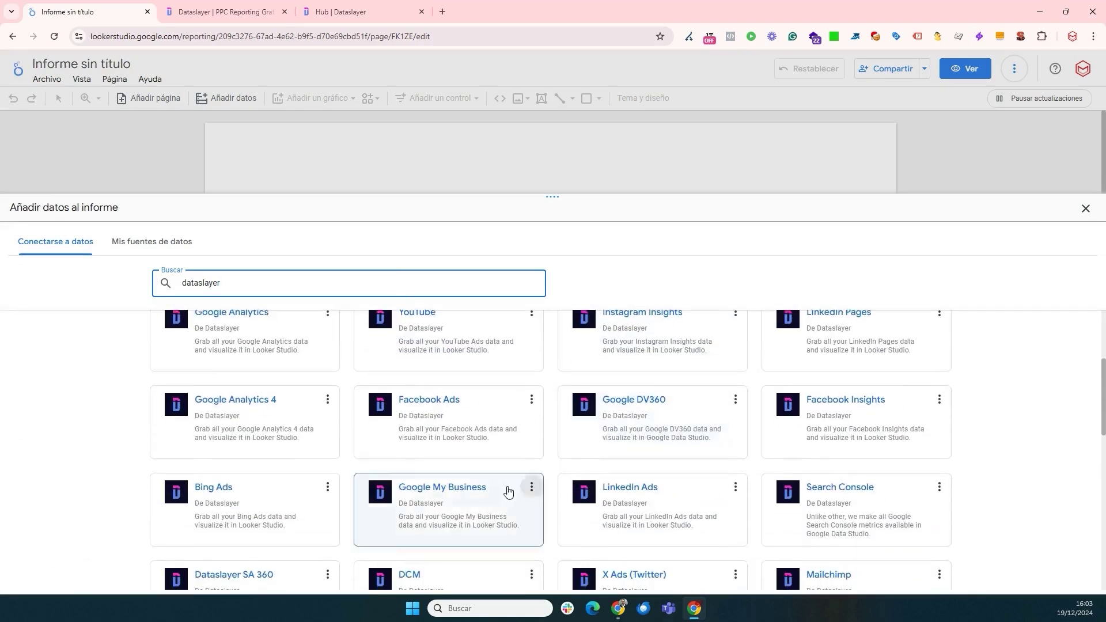
scroll(455, 466, up, 3)
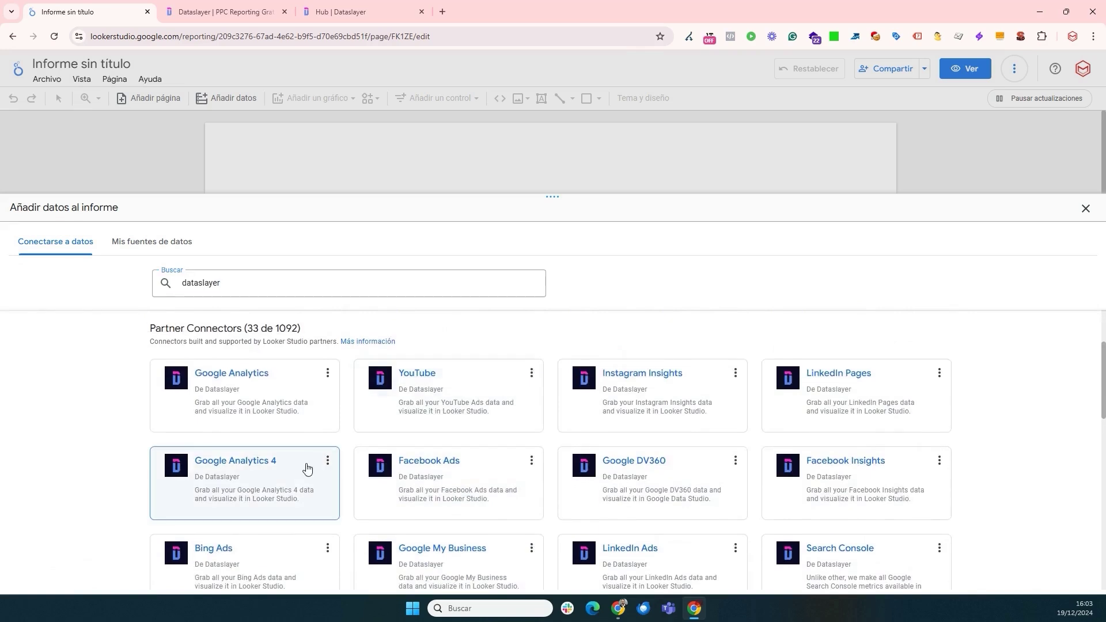
click(307, 468)
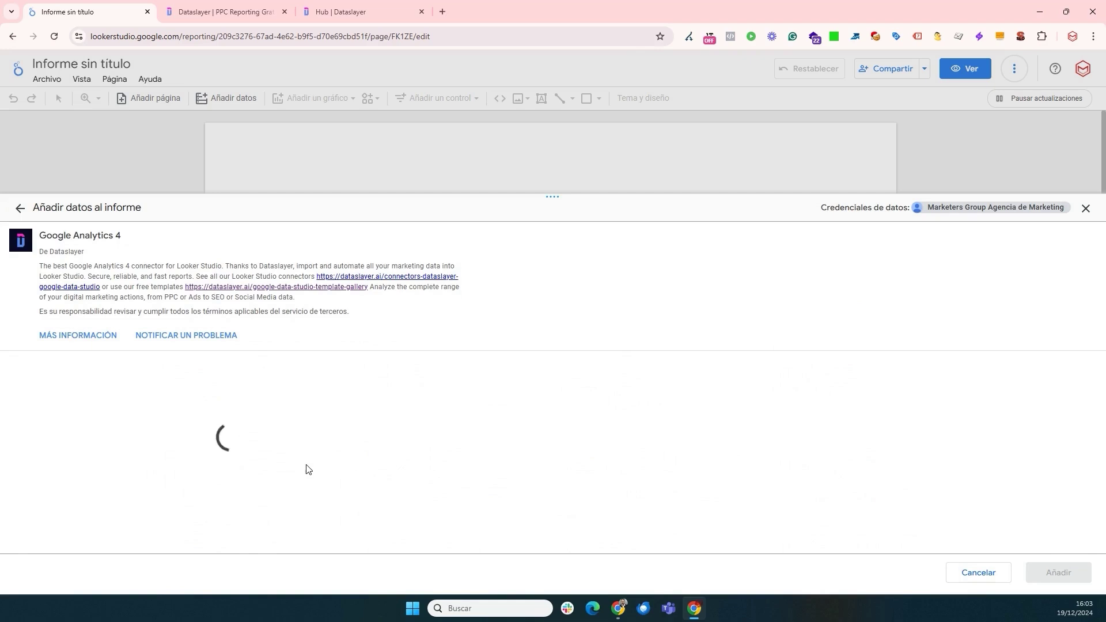
- Select the agency's Hub account for the GA4 connector and continue
scroll(306, 468, down, 2)
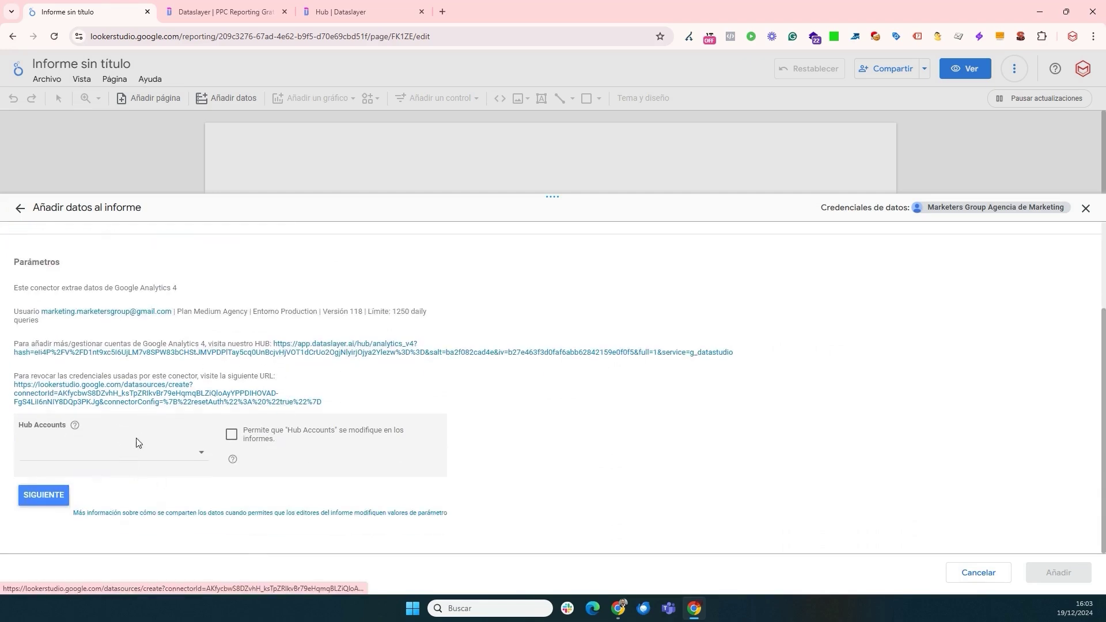
click(136, 452)
click(121, 467)
click(59, 494)
click(66, 500)
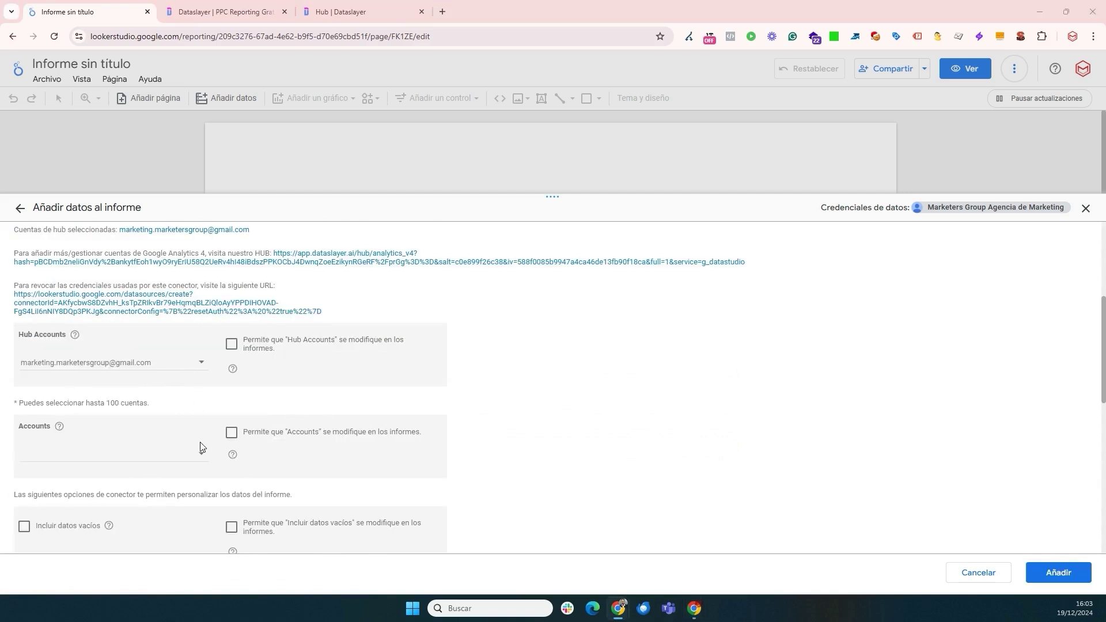
- Add the Marketers - GA4 data source to the report and close the panel
click(1059, 573)
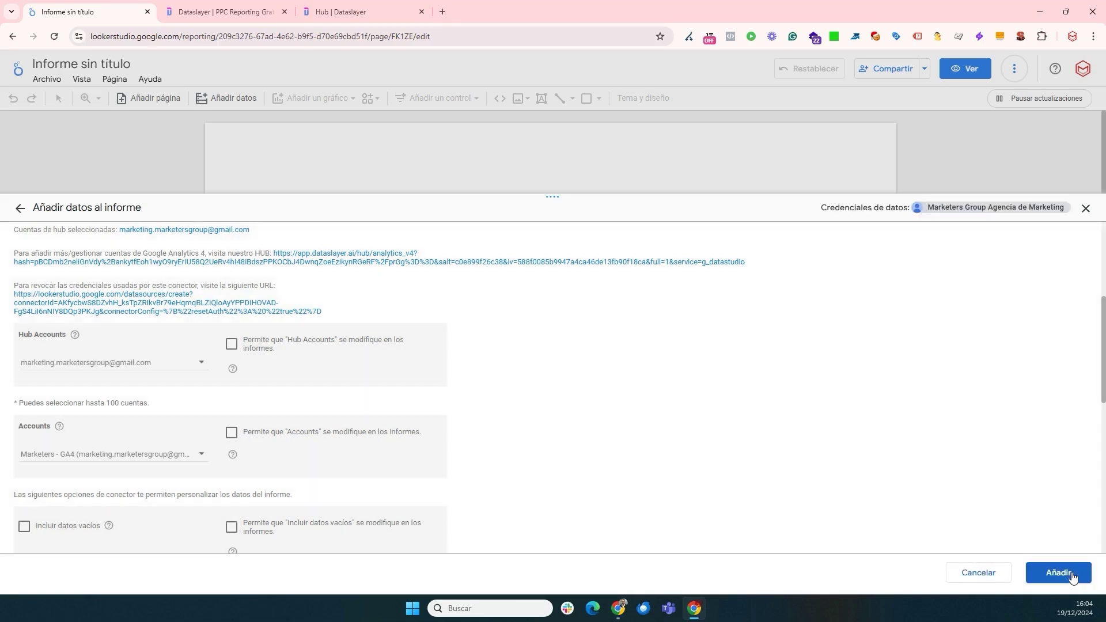
click(1071, 573)
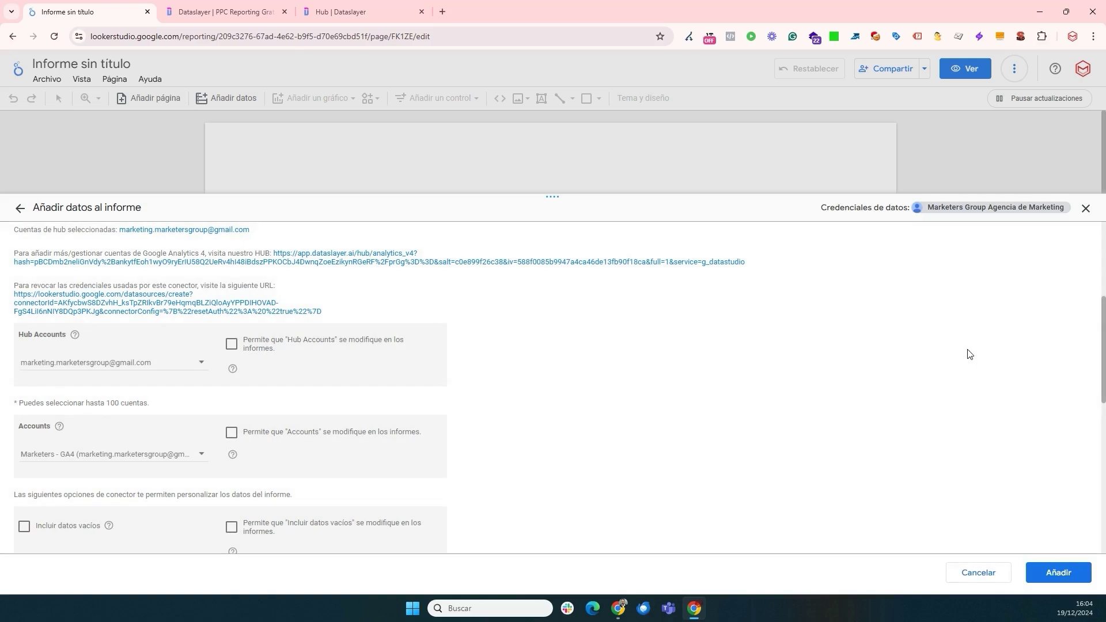
click(1085, 208)
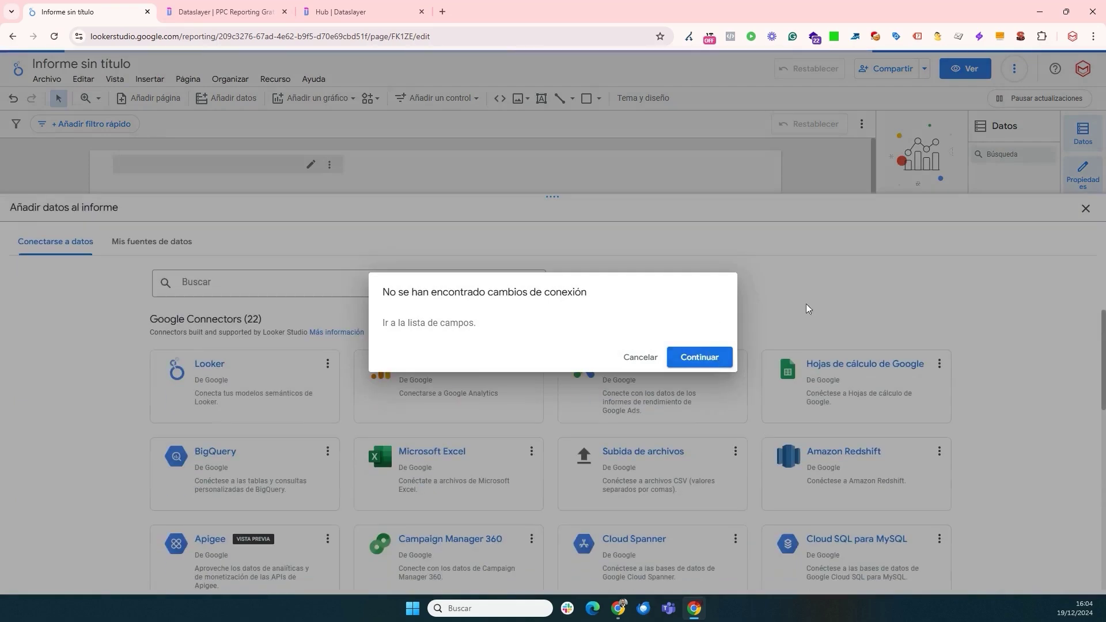
click(642, 358)
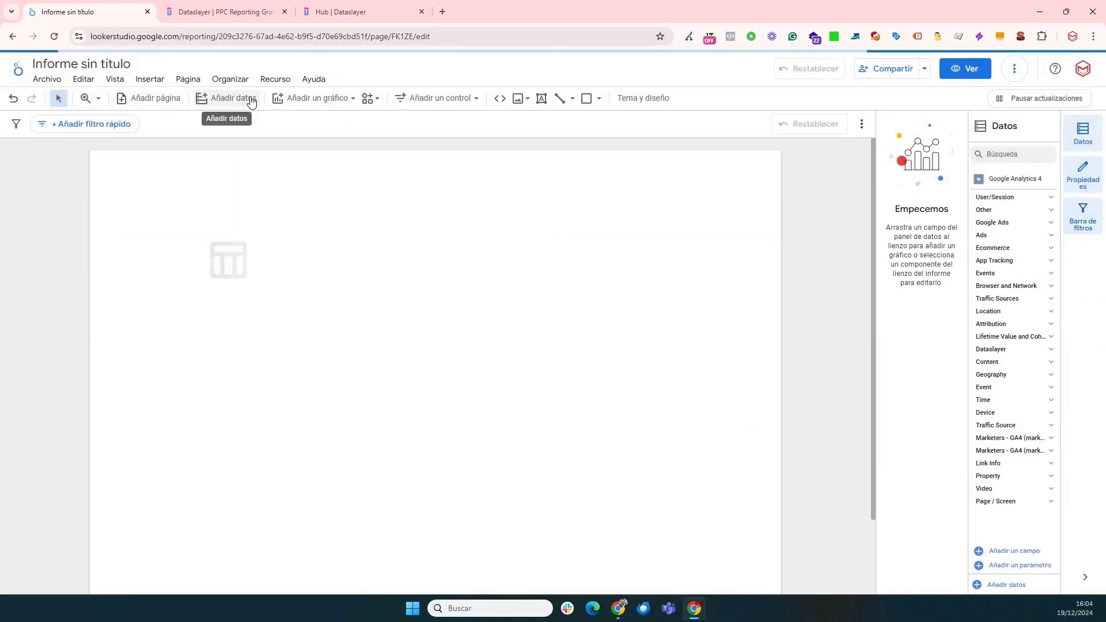
- Delete the placeholder table and pick Dataslayer's Instagram Insights connector from a 'dataslayer' search
click(217, 255)
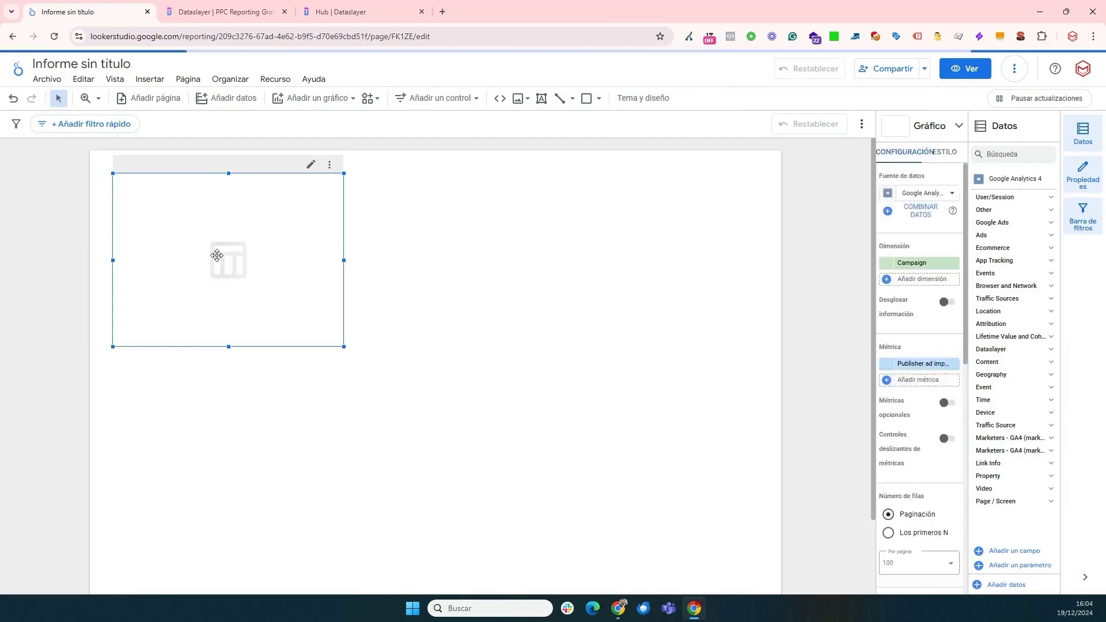
key(Delete)
click(233, 98)
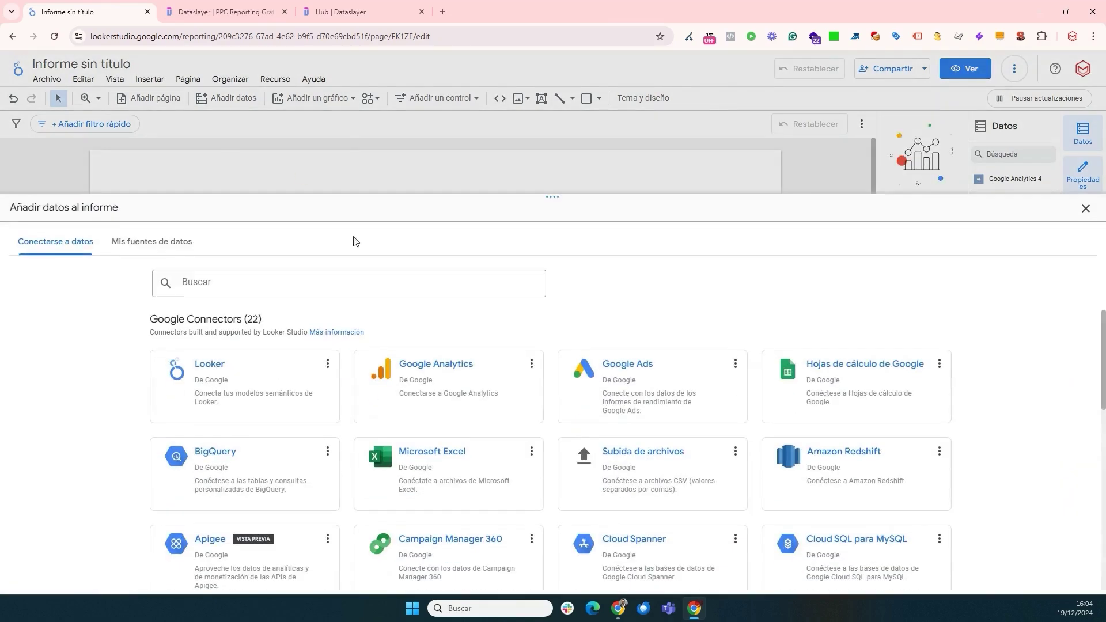
text(da)
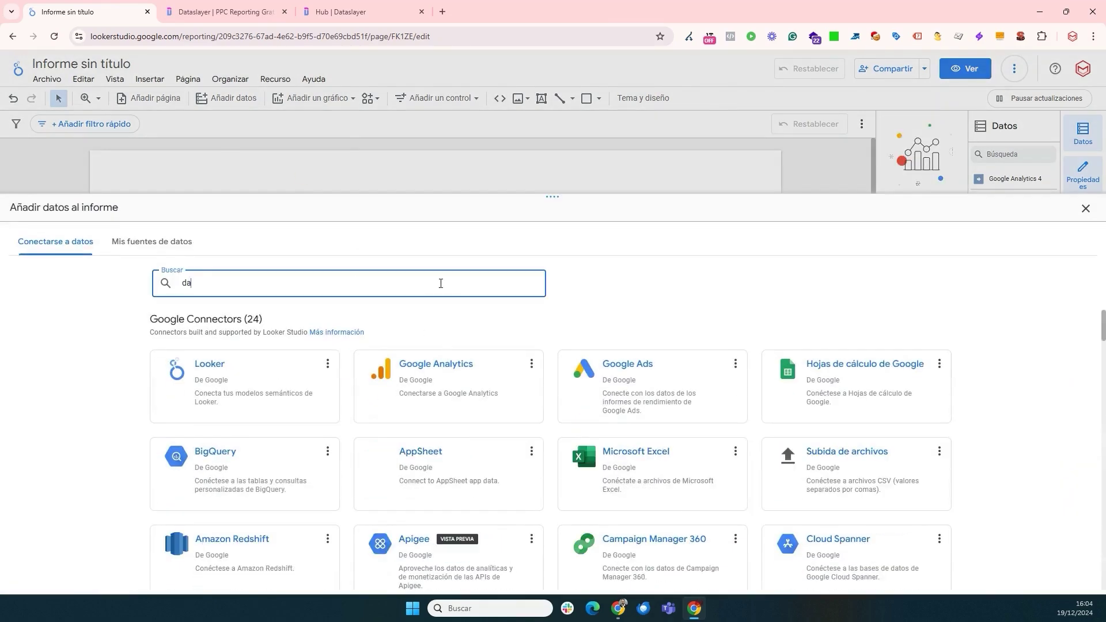
text(taslayer)
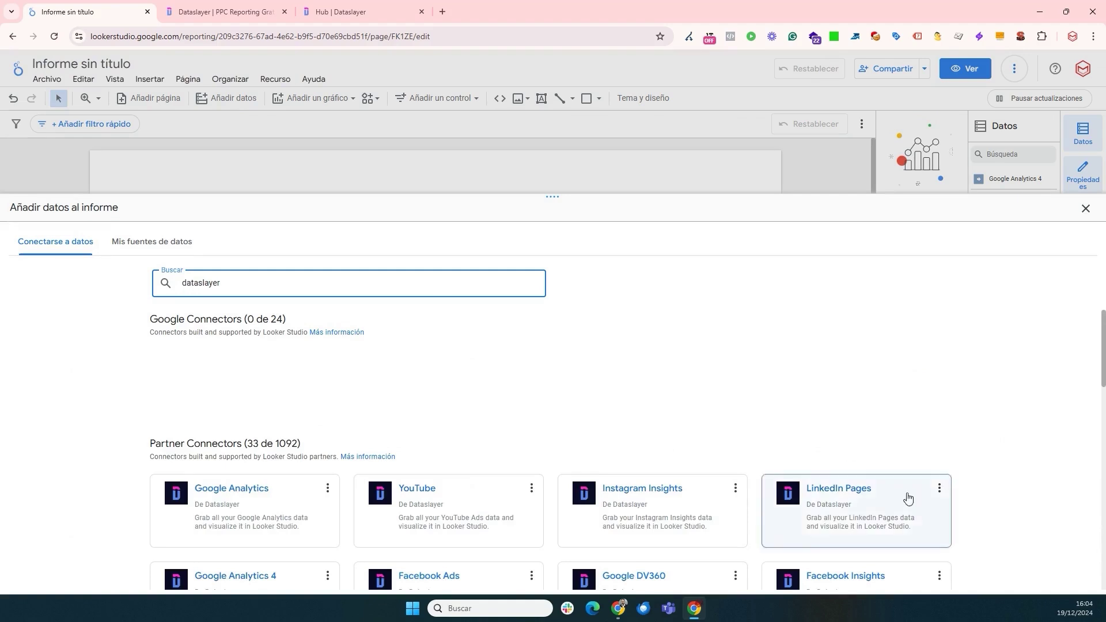
scroll(835, 466, down, 4)
scroll(540, 426, up, 3)
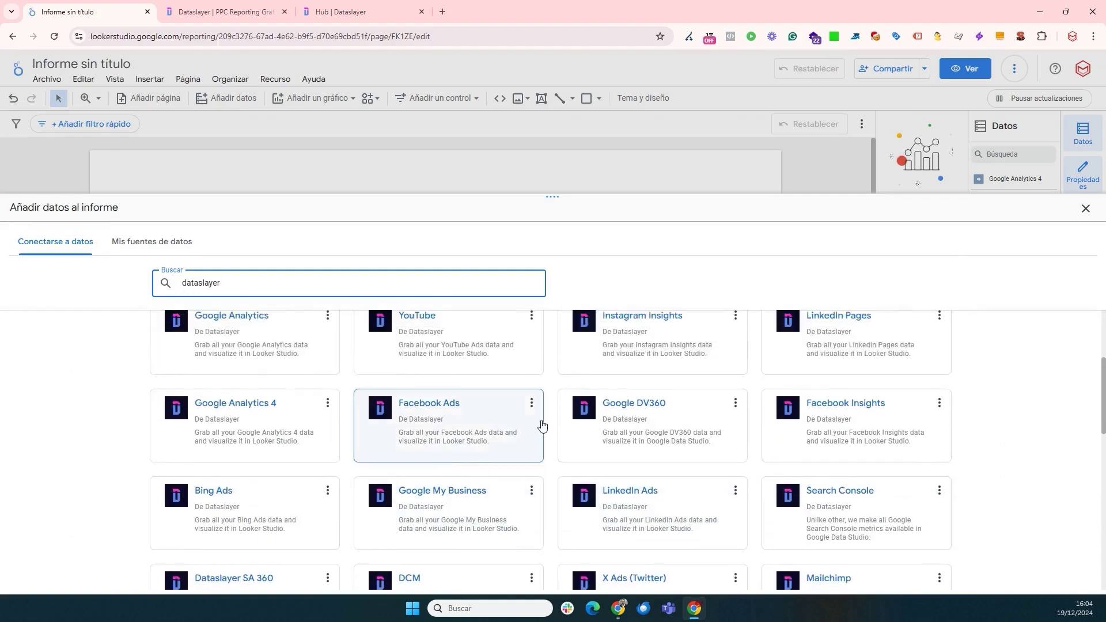
click(665, 469)
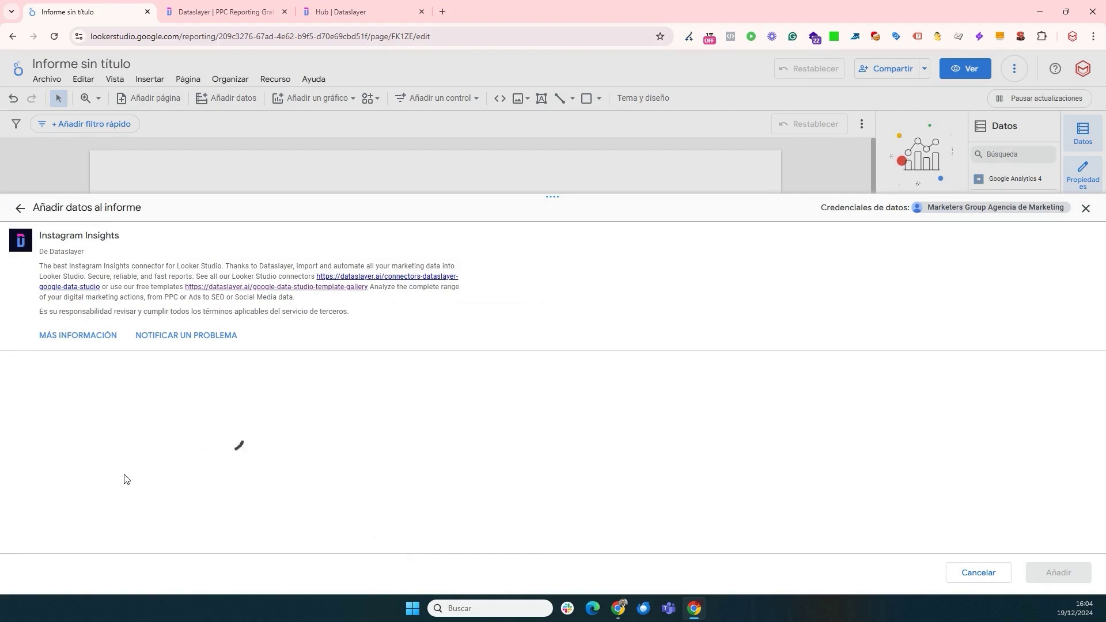
- Select the Instagram hub account and continue to the account settings
scroll(127, 478, down, 2)
click(104, 469)
click(92, 458)
click(46, 499)
click(46, 499)
- Add the Instagram Insights data, close the panel and delete the auto-added table
scroll(269, 380, down, 4)
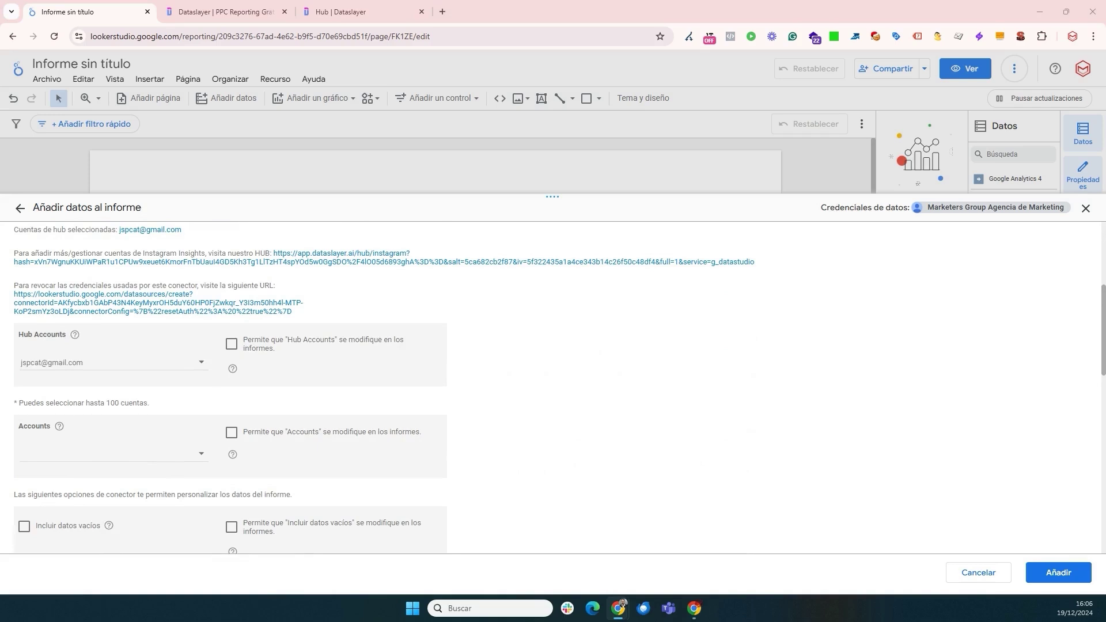
click(1074, 572)
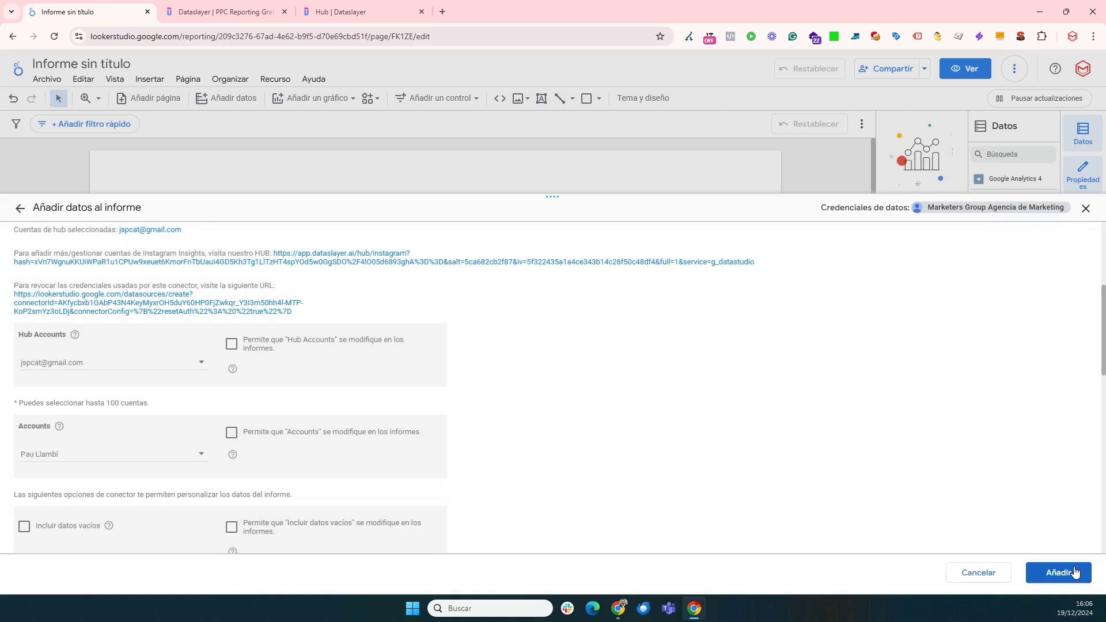
click(1086, 208)
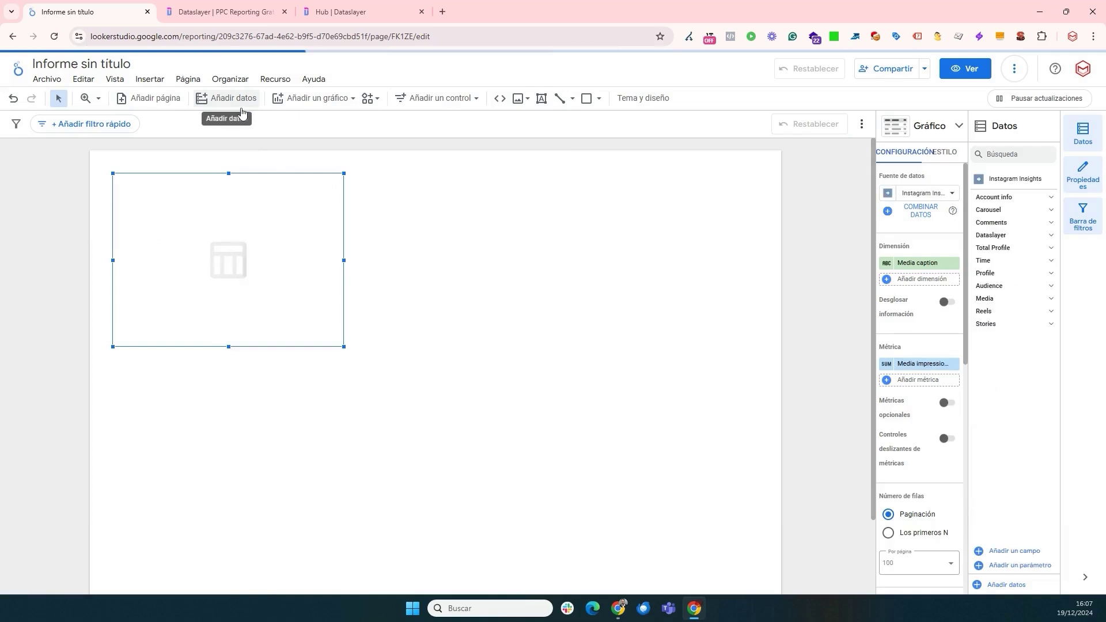
key(Delete)
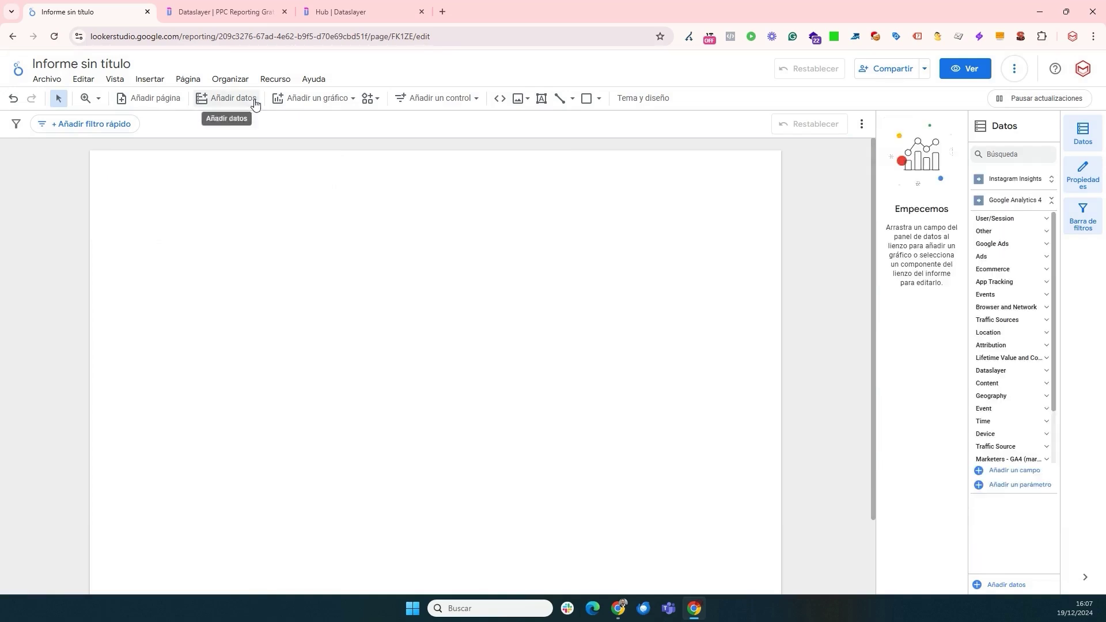
- Search 'datasl' in Añadir datos and open Dataslayer's LinkedIn Pages connector
click(253, 100)
click(284, 285)
text(datasl)
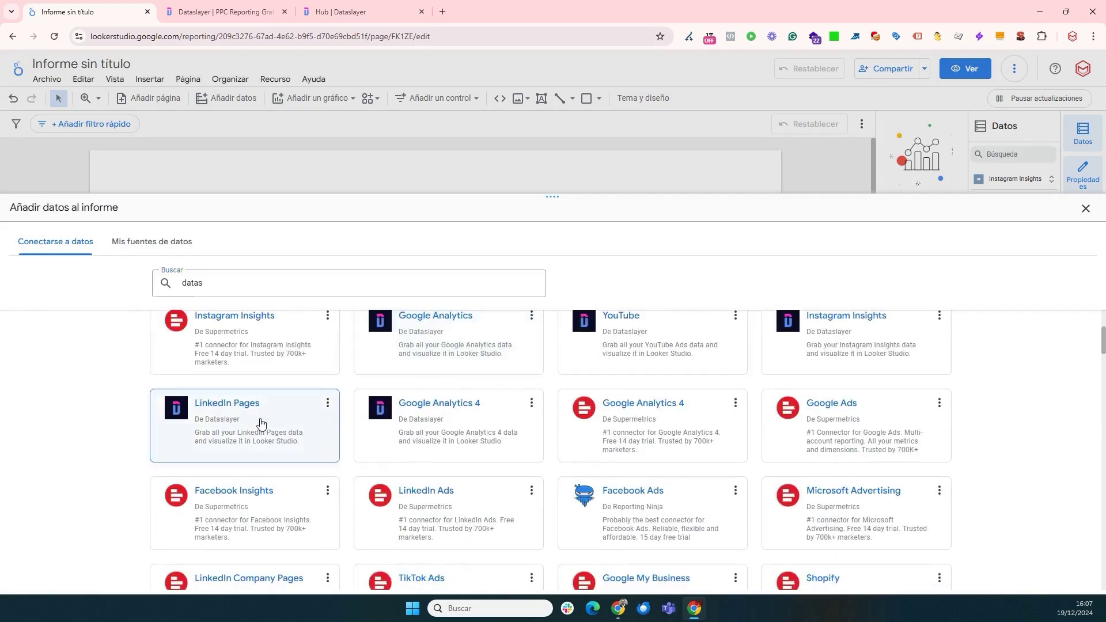
click(260, 423)
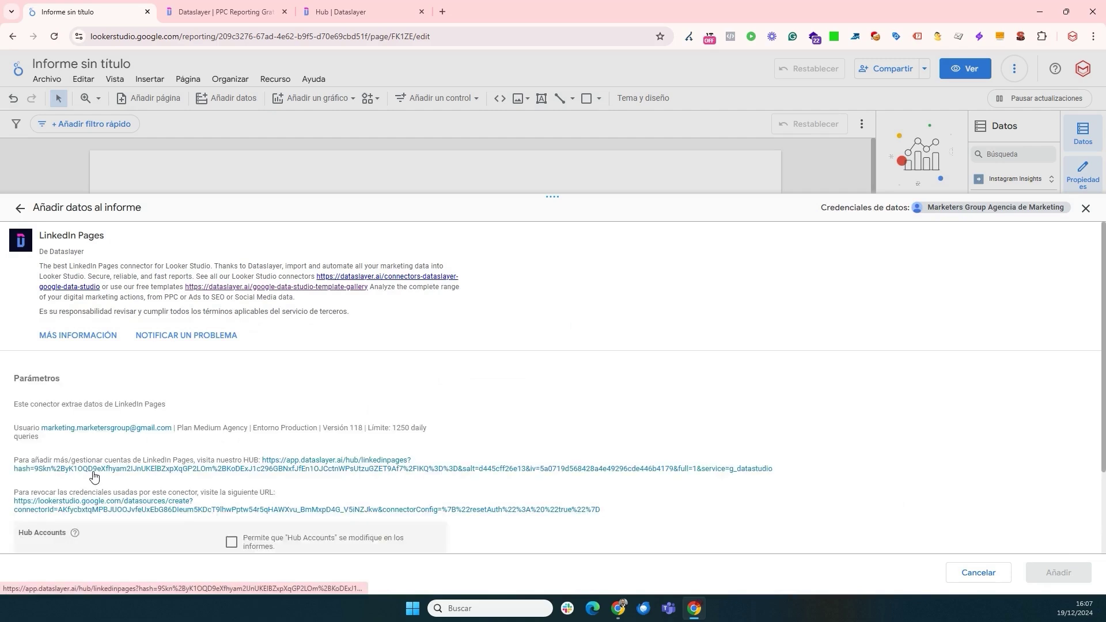
- Select the LinkedIn hub account, continue, and add the LinkedIn Pages data
scroll(94, 477, down, 1)
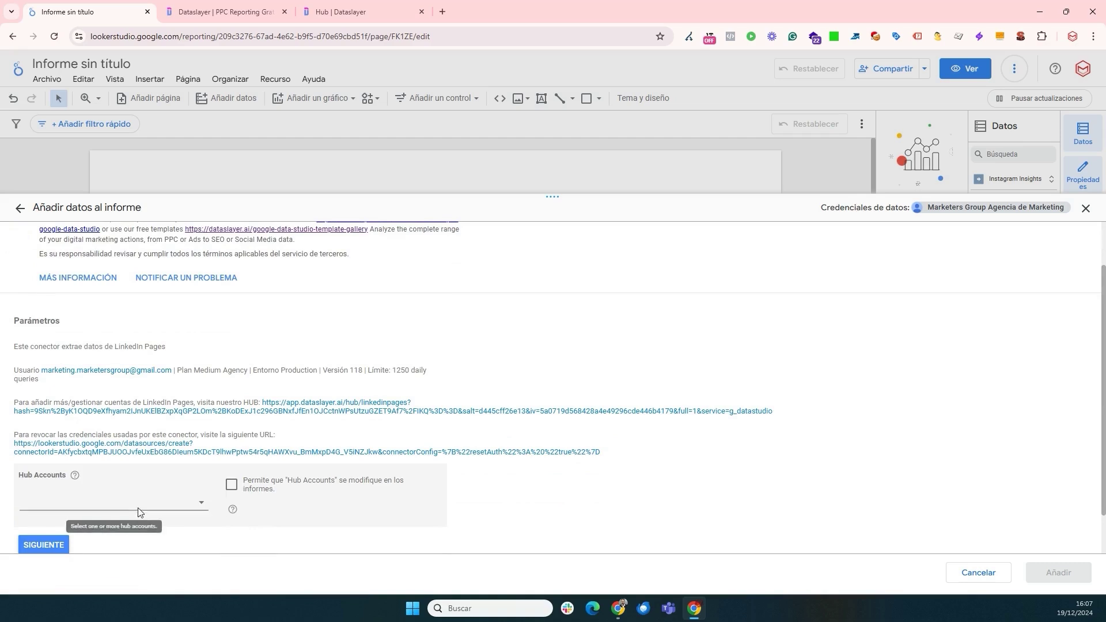
click(121, 508)
click(92, 505)
click(56, 536)
click(56, 544)
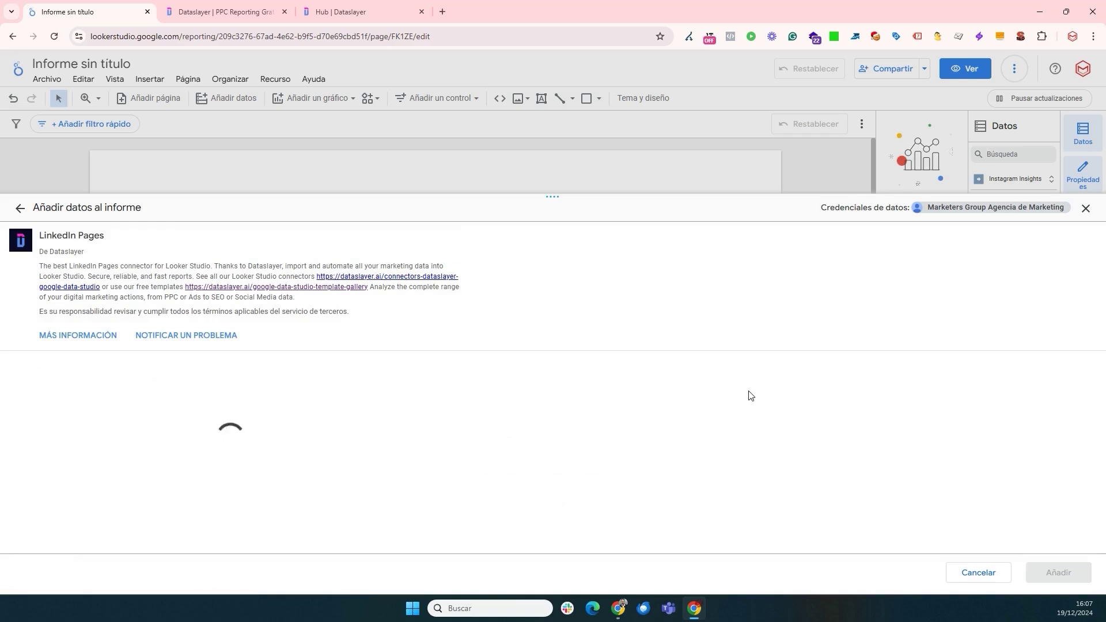
scroll(88, 449, down, 4)
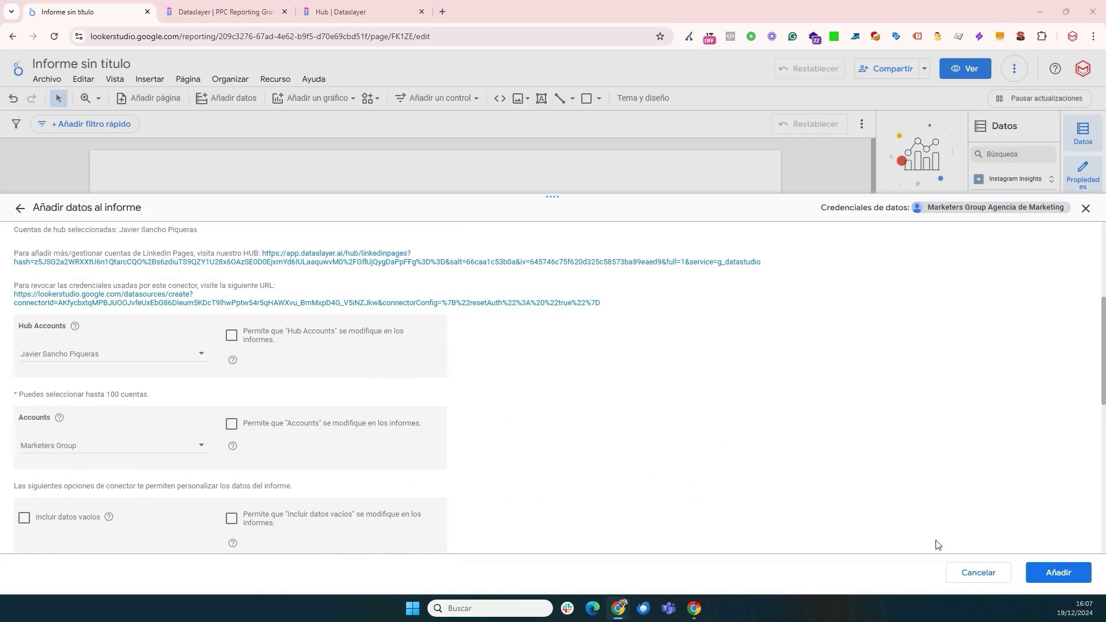
click(1058, 572)
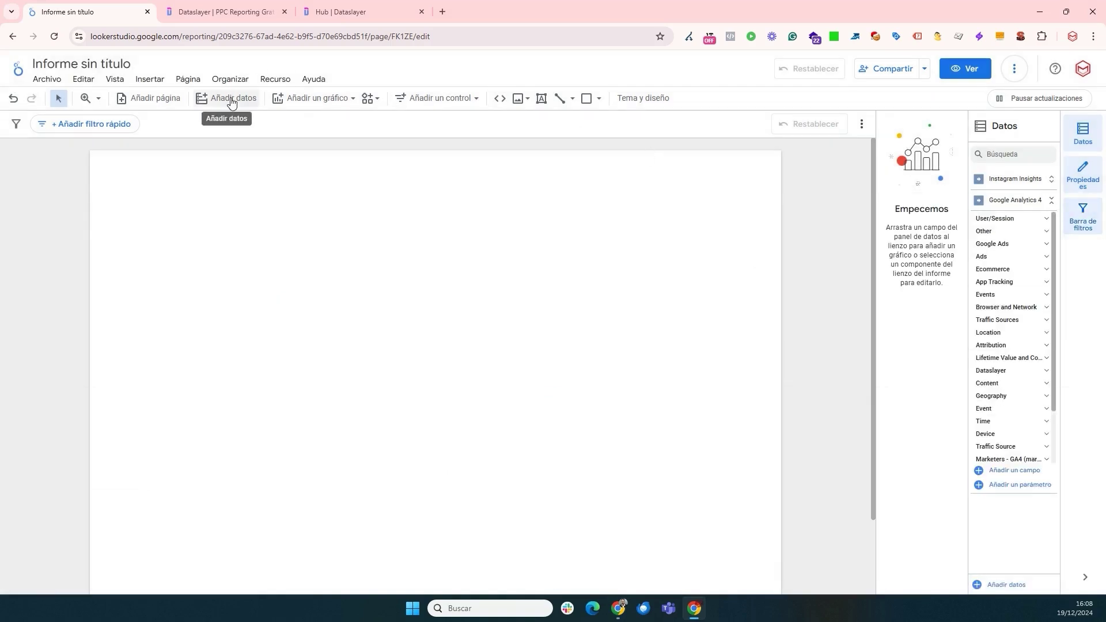
- Delete the auto-added table and place a time-series chart widened across the page
click(319, 98)
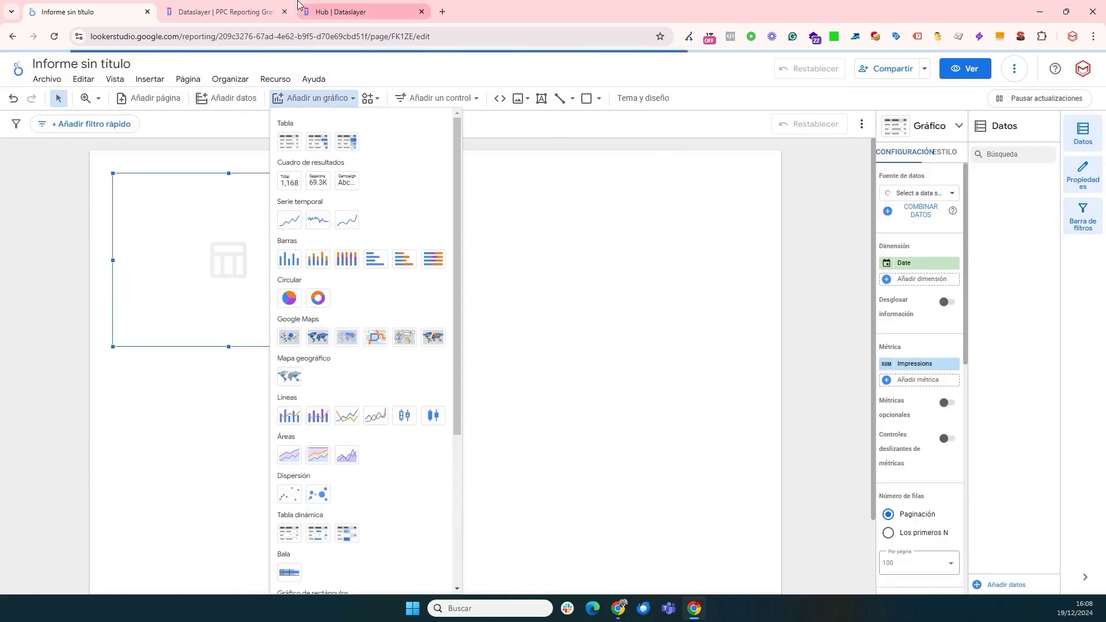
click(235, 351)
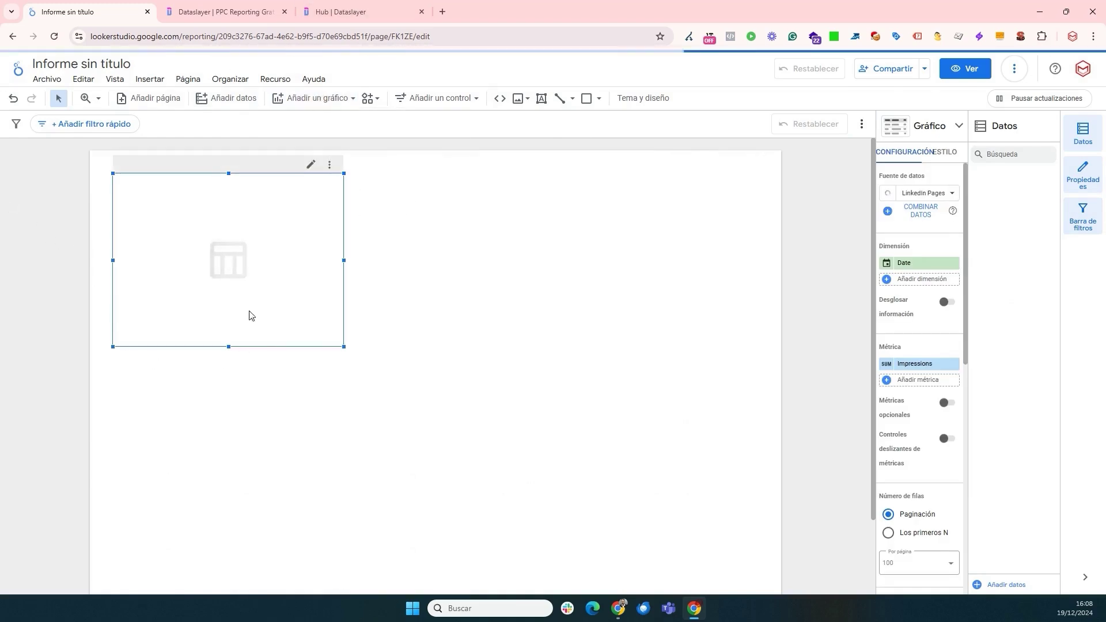
key(Delete)
click(309, 102)
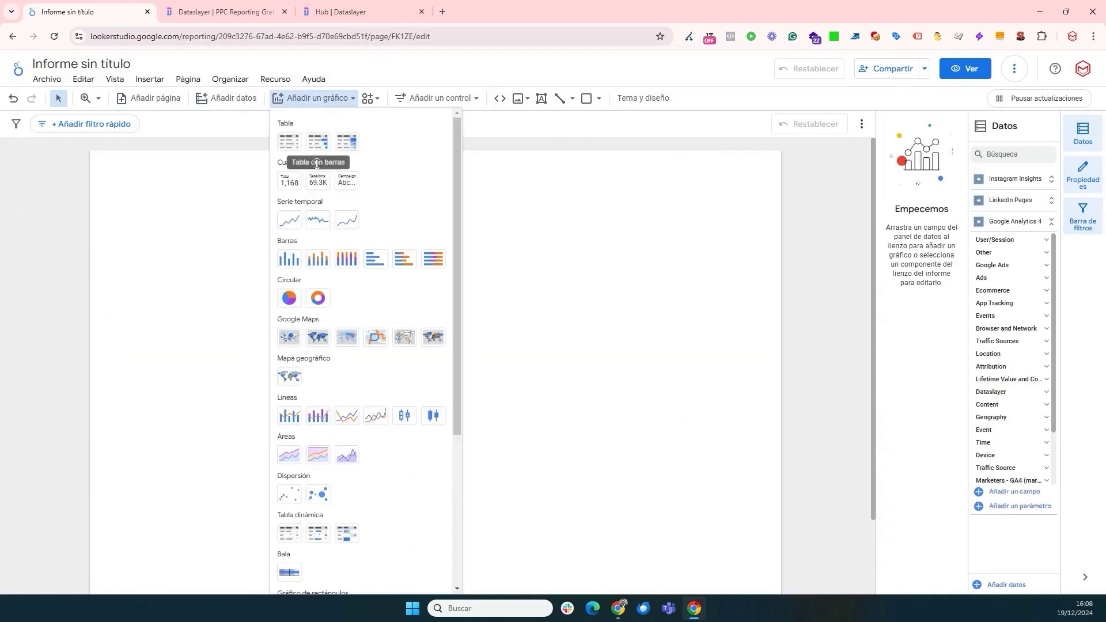
click(289, 219)
key(Escape)
click(355, 307)
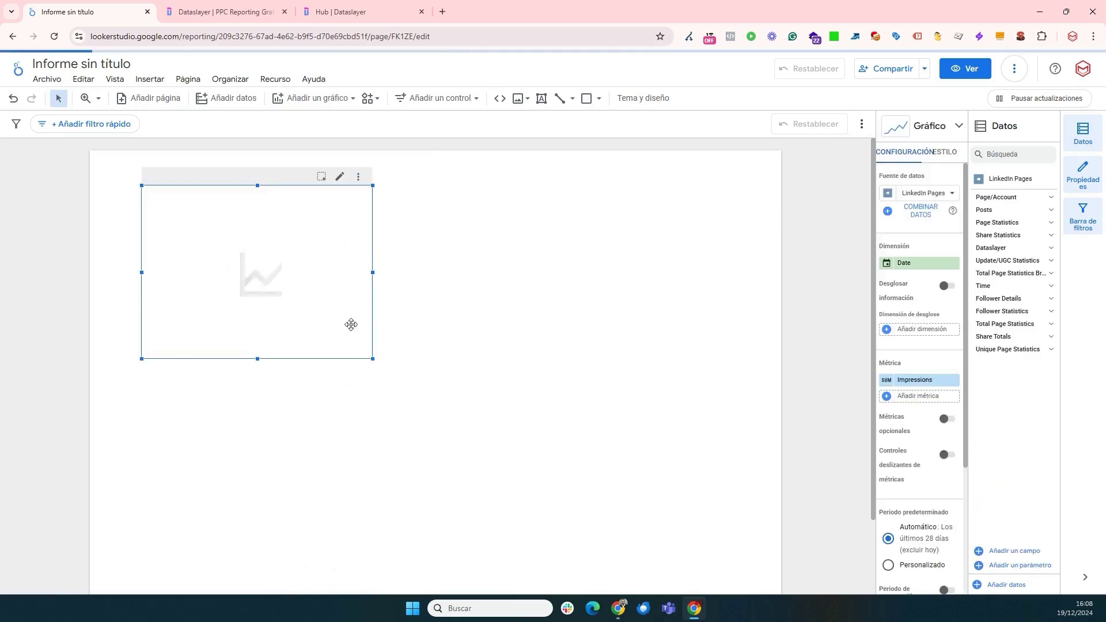
drag(372, 357, 743, 344)
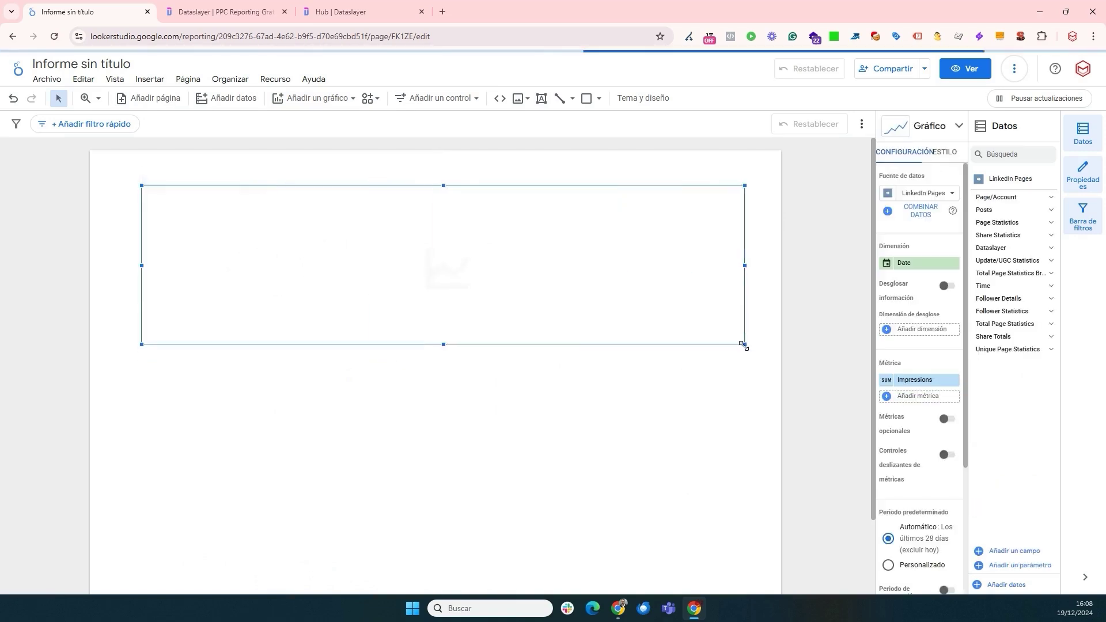
- Set the chart's data source to Google Analytics 4 and its metric to Sessions
click(928, 194)
click(864, 279)
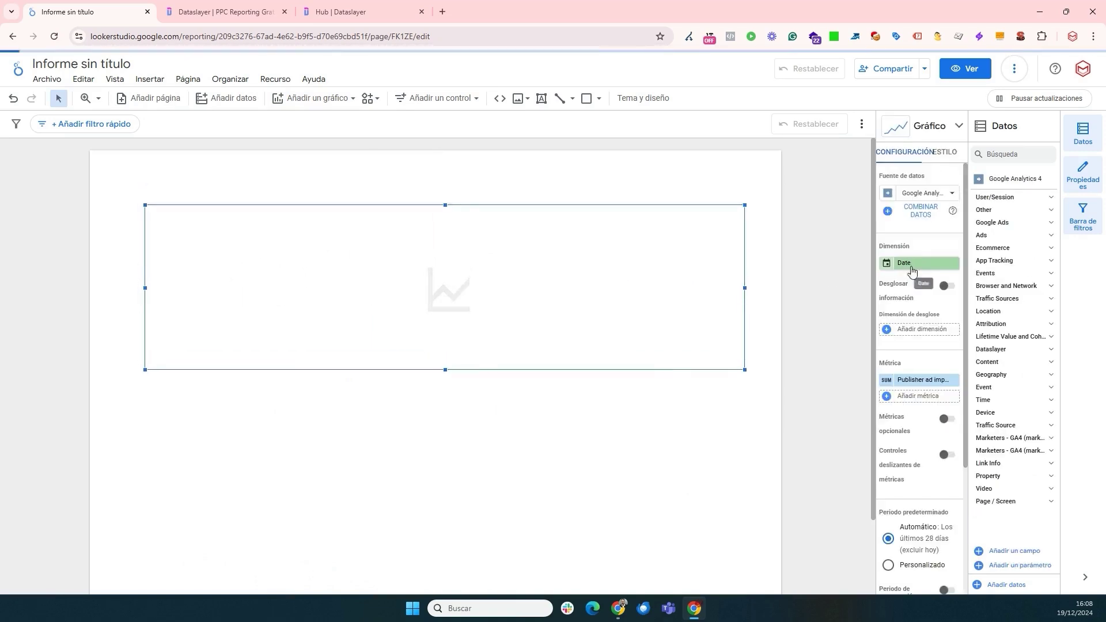
click(916, 380)
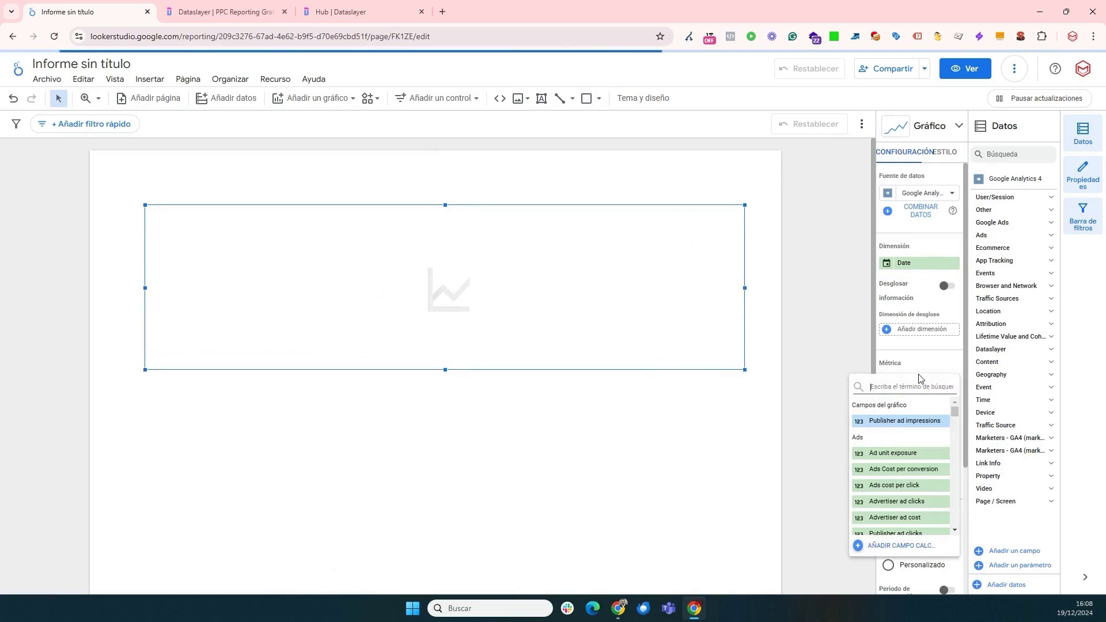
text(session)
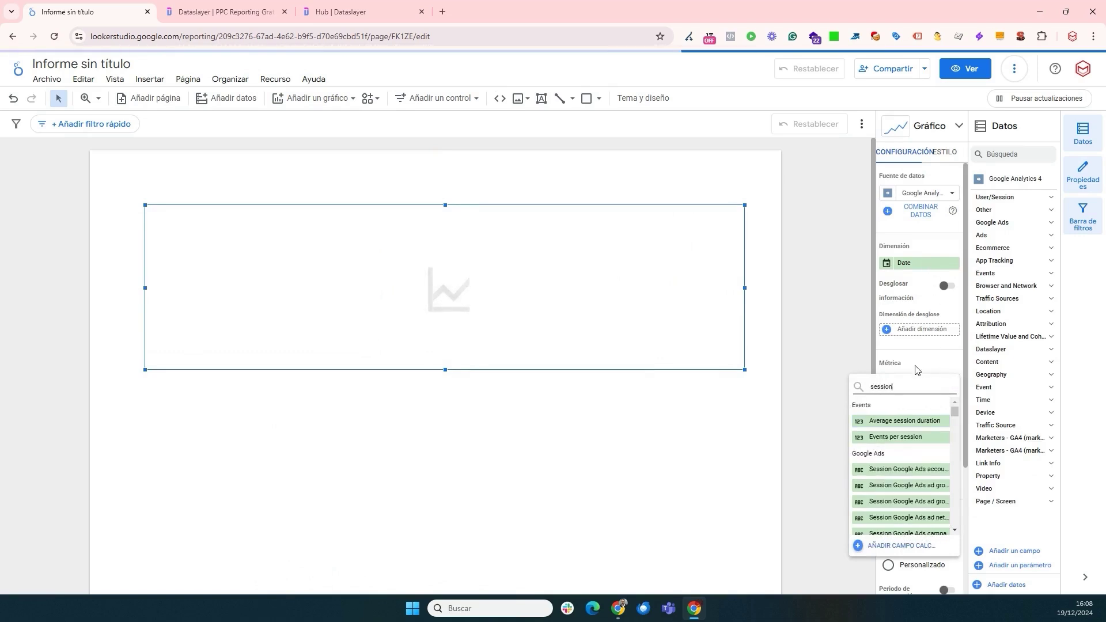
text(s)
click(898, 435)
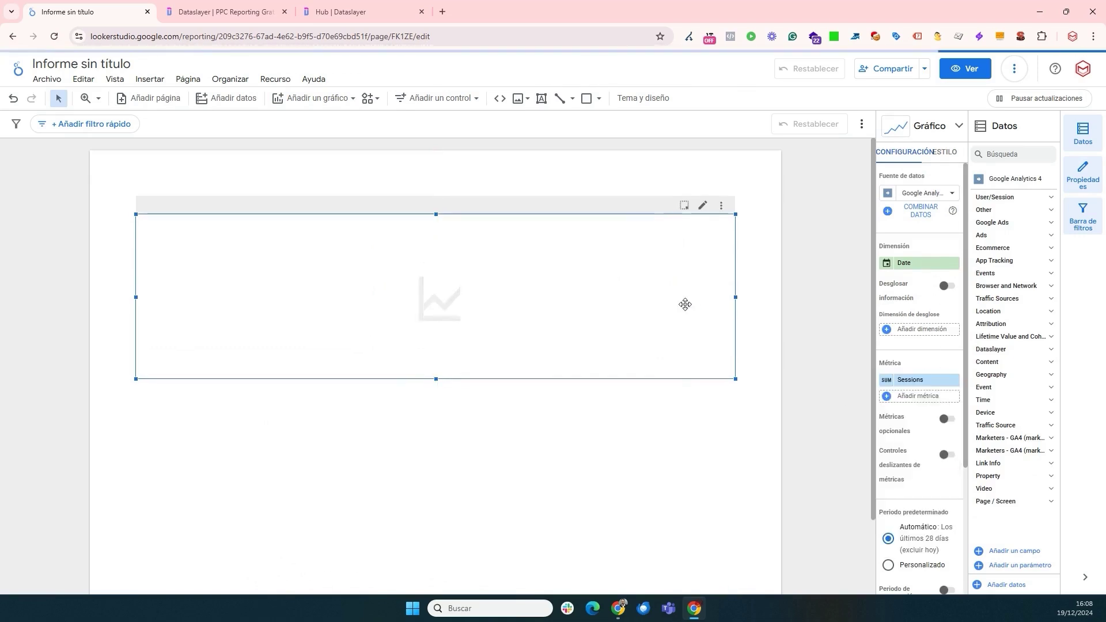
drag(553, 366, 553, 349)
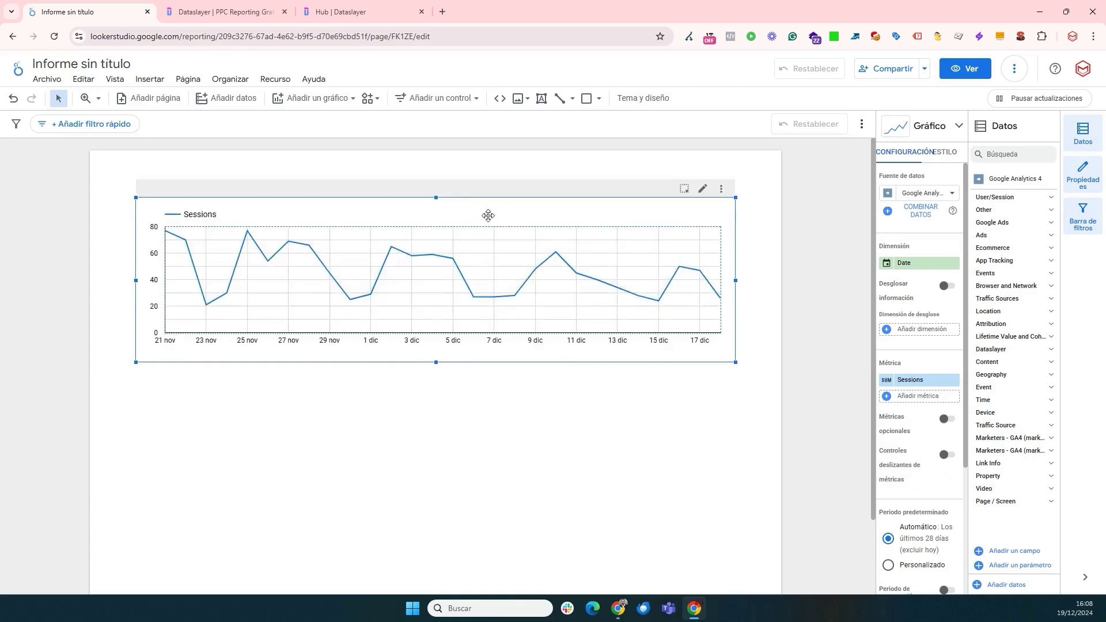
click(337, 101)
- Place a table below the chart using the Instagram Insights data source
click(287, 144)
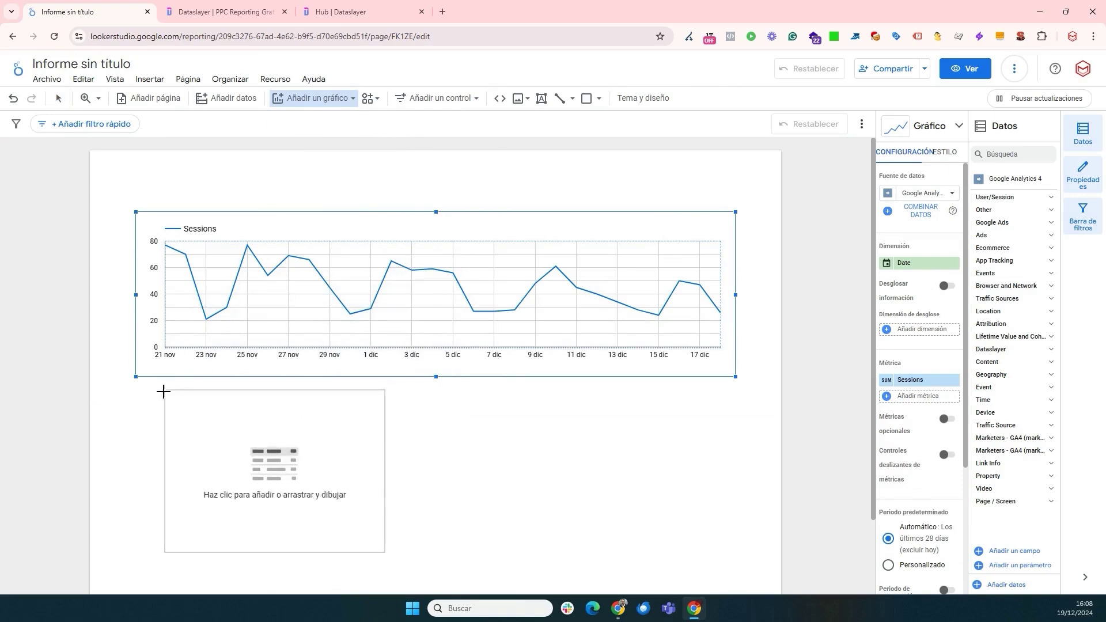
click(136, 397)
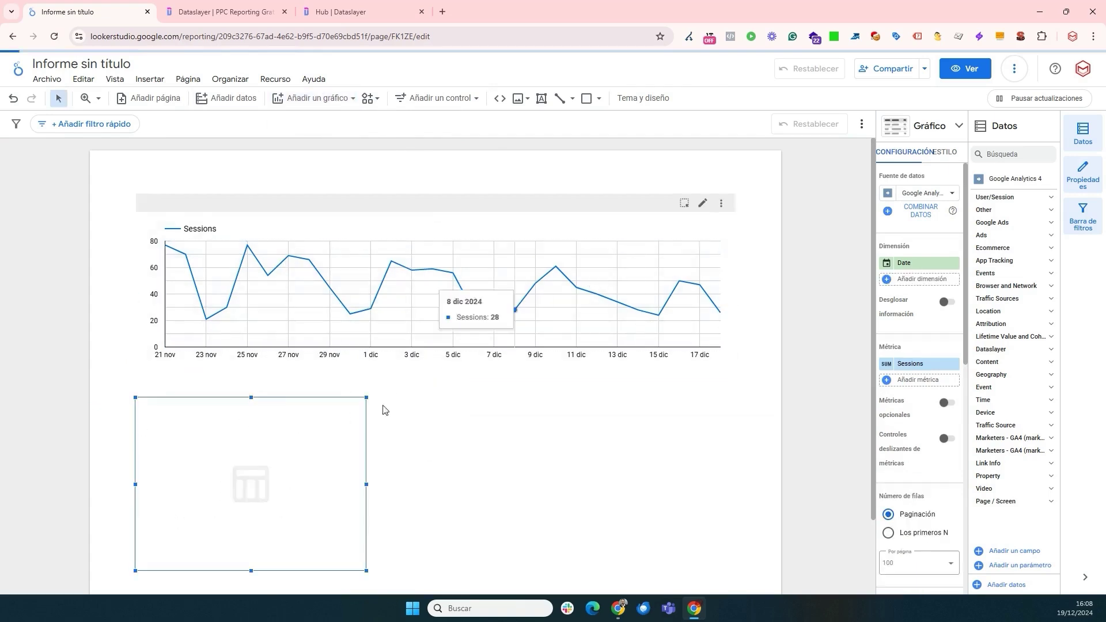
scroll(427, 292, down, 1)
click(924, 198)
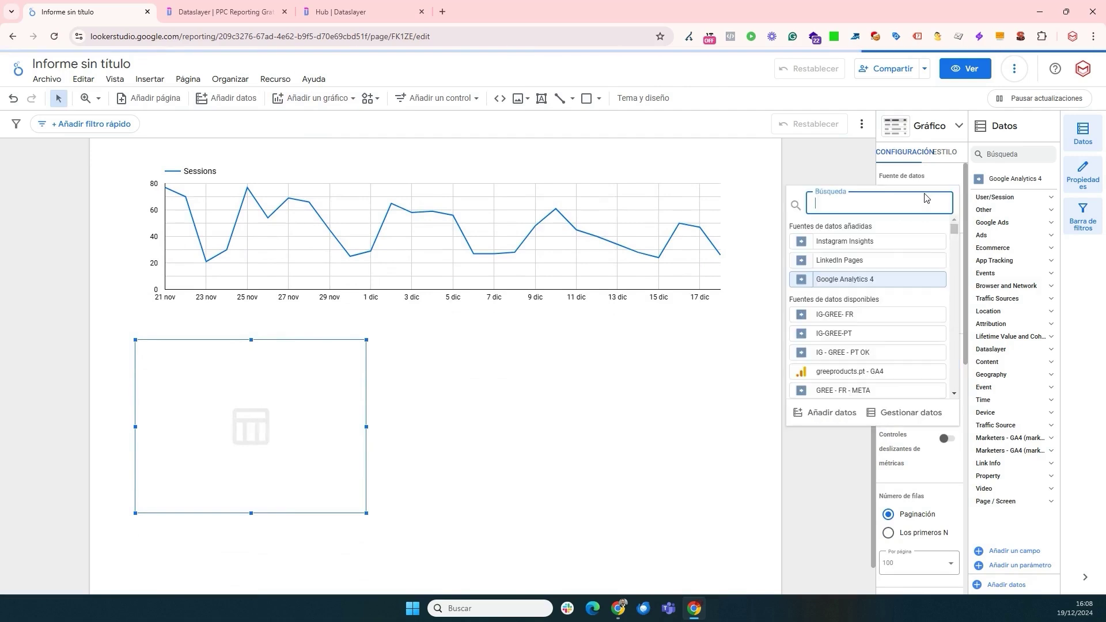
click(894, 242)
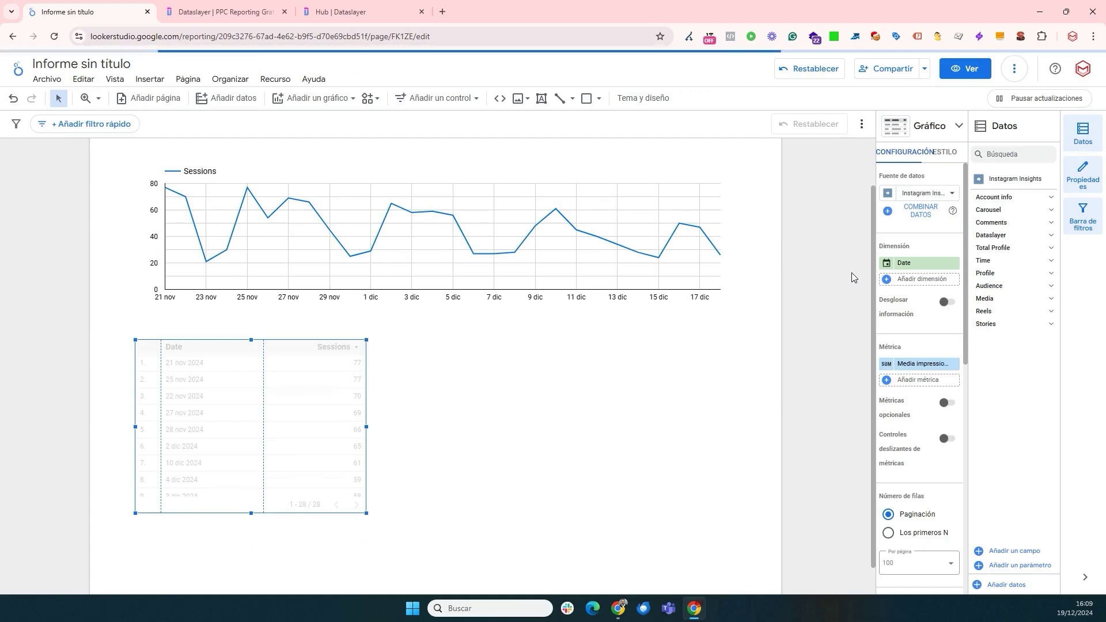
- Use Media thumbnail as the dimension, lay the table out horizontally, and stretch it page-wide
click(907, 264)
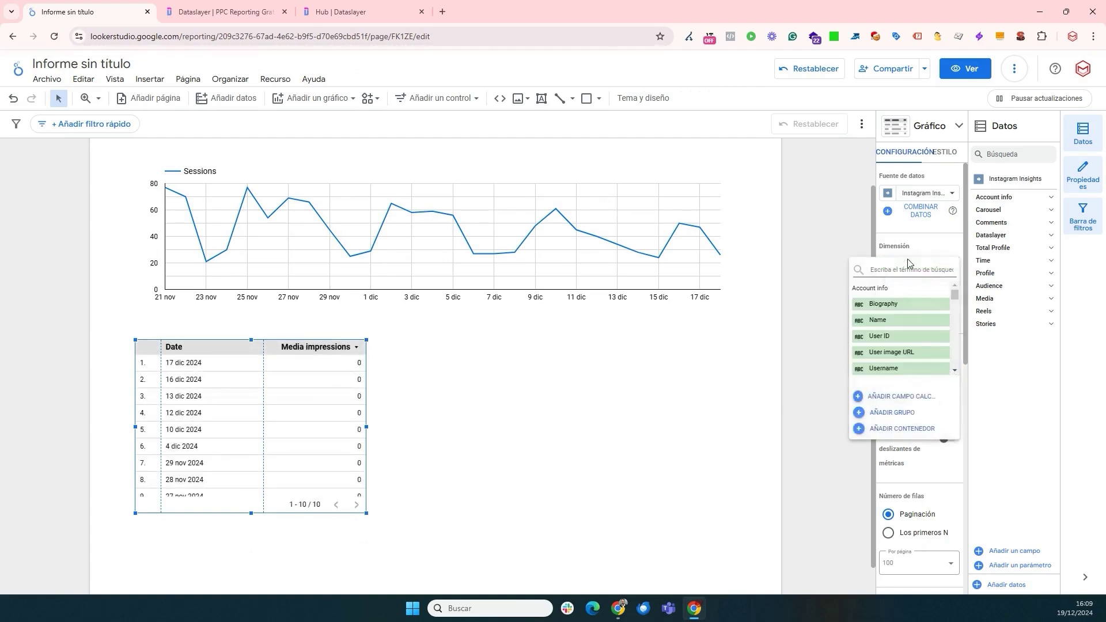
text(th)
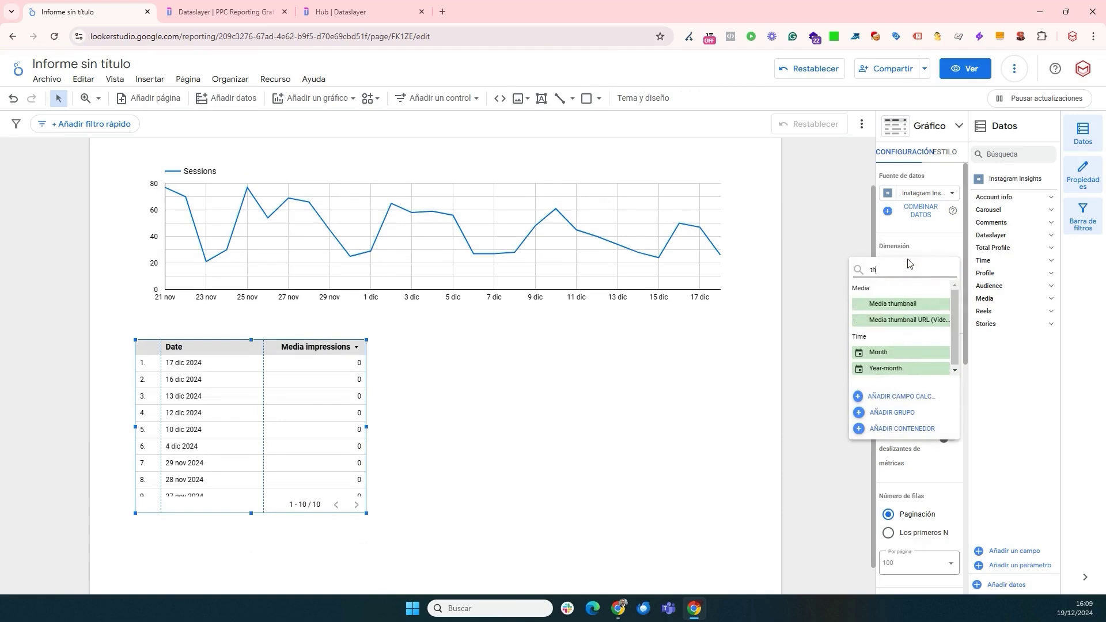
click(904, 310)
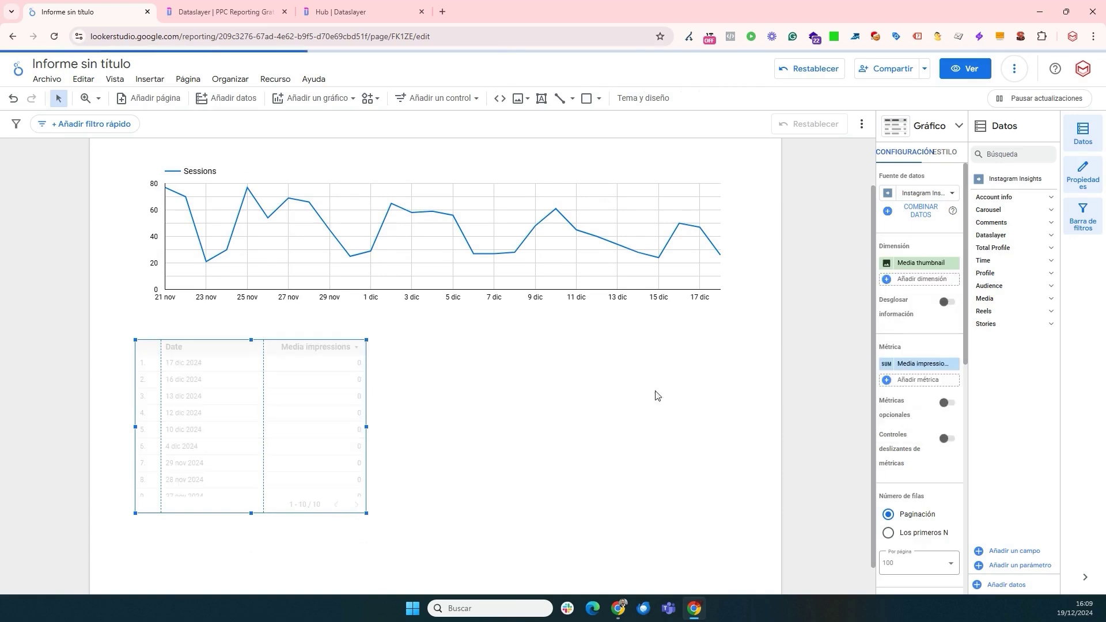
click(945, 152)
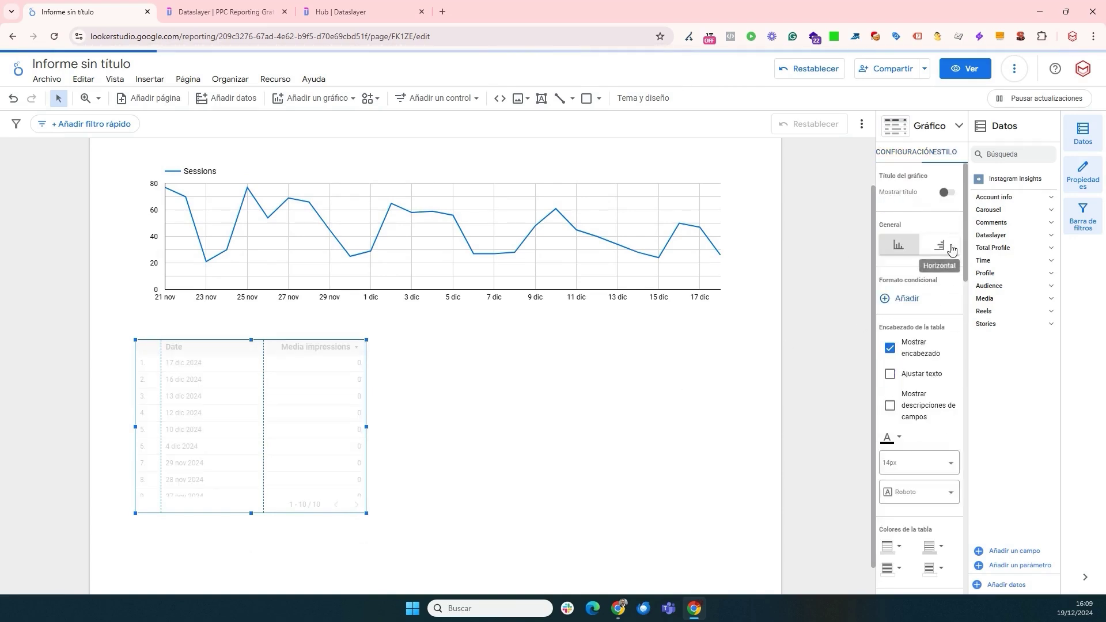
click(939, 245)
drag(366, 513, 744, 511)
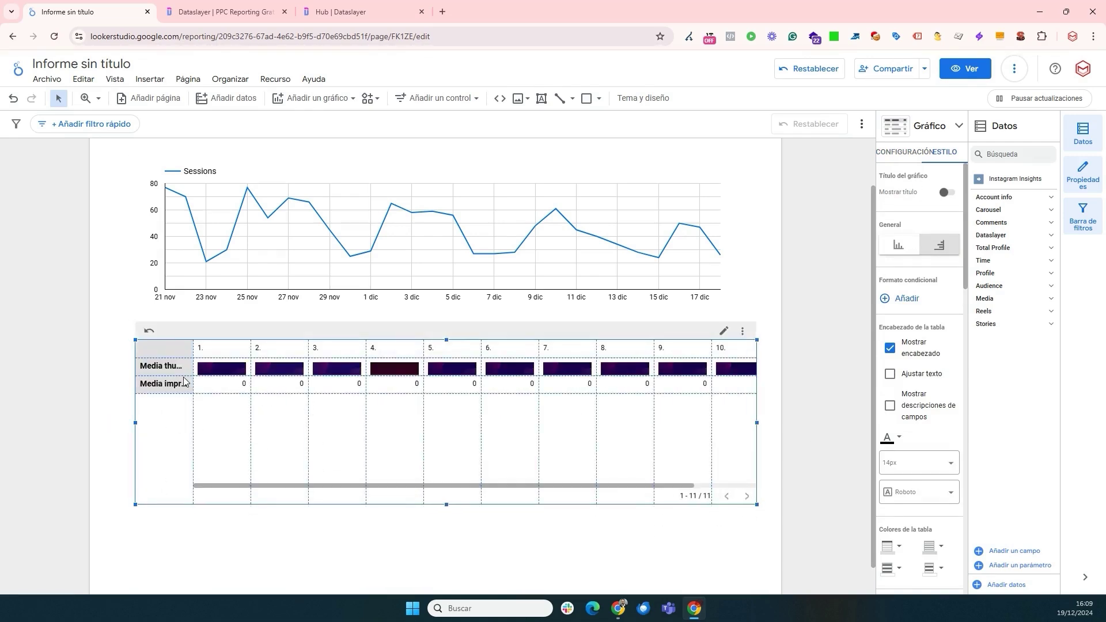
- Enlarge the thumbnail row and set the table to 5 rows per page
drag(183, 375, 192, 437)
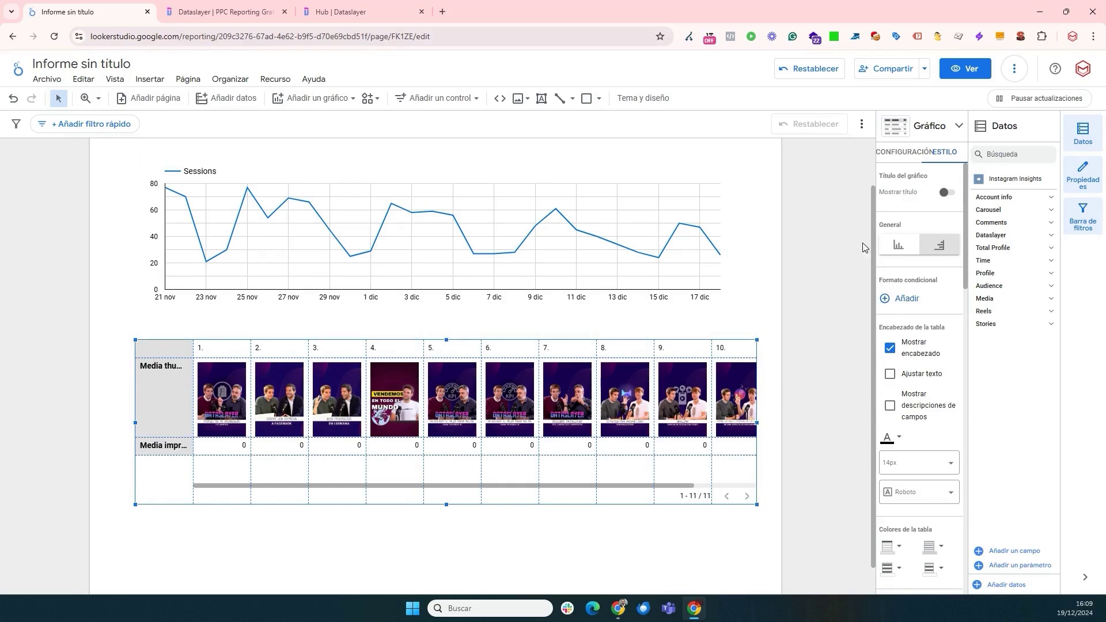
click(903, 154)
scroll(916, 369, down, 5)
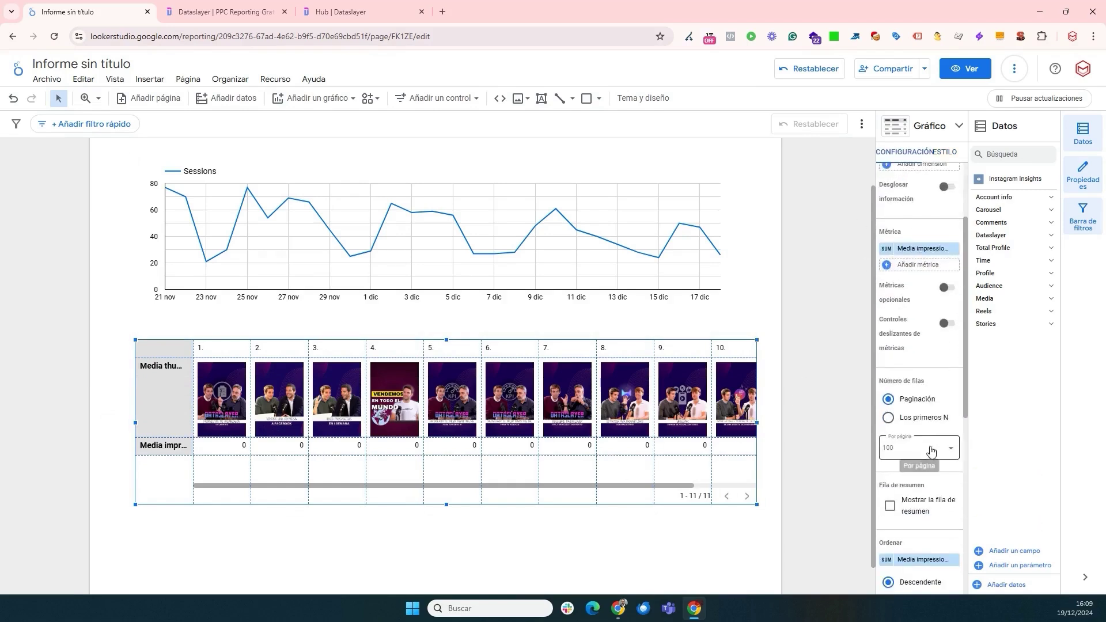
scroll(922, 399, down, 2)
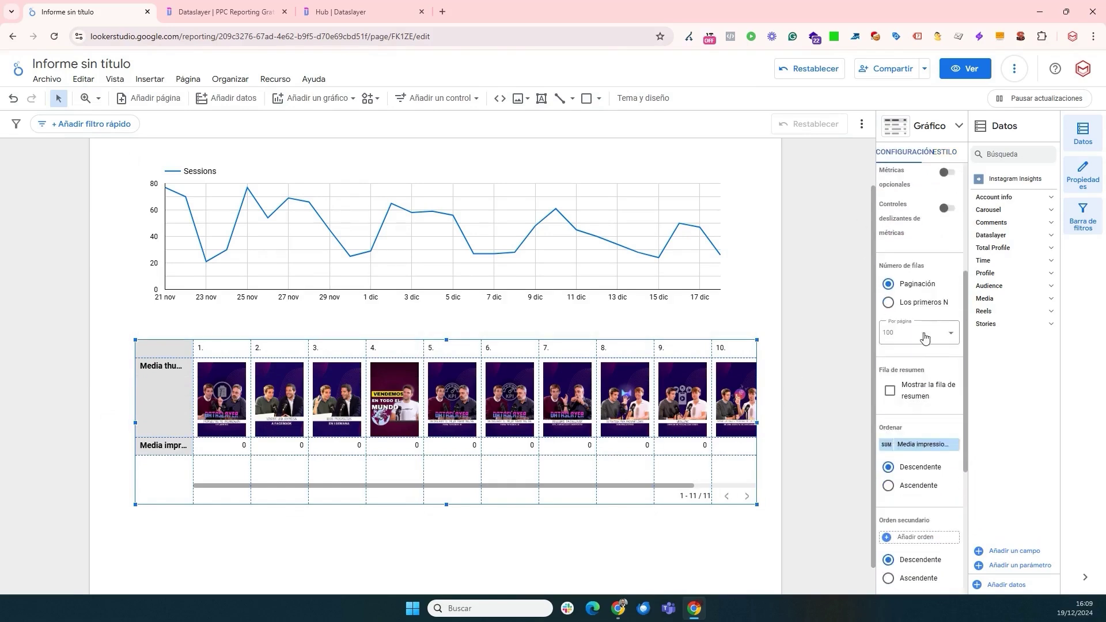
click(924, 336)
click(910, 357)
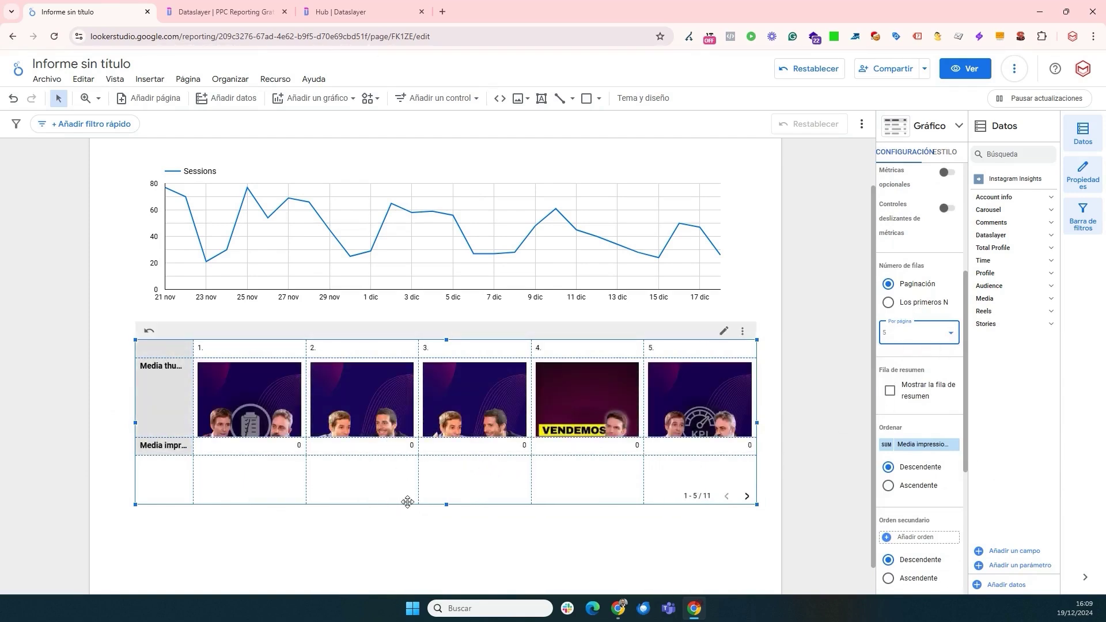
- Reposition and resize the table taller, then turn off Números de fila
drag(420, 504, 421, 511)
drag(400, 469, 400, 475)
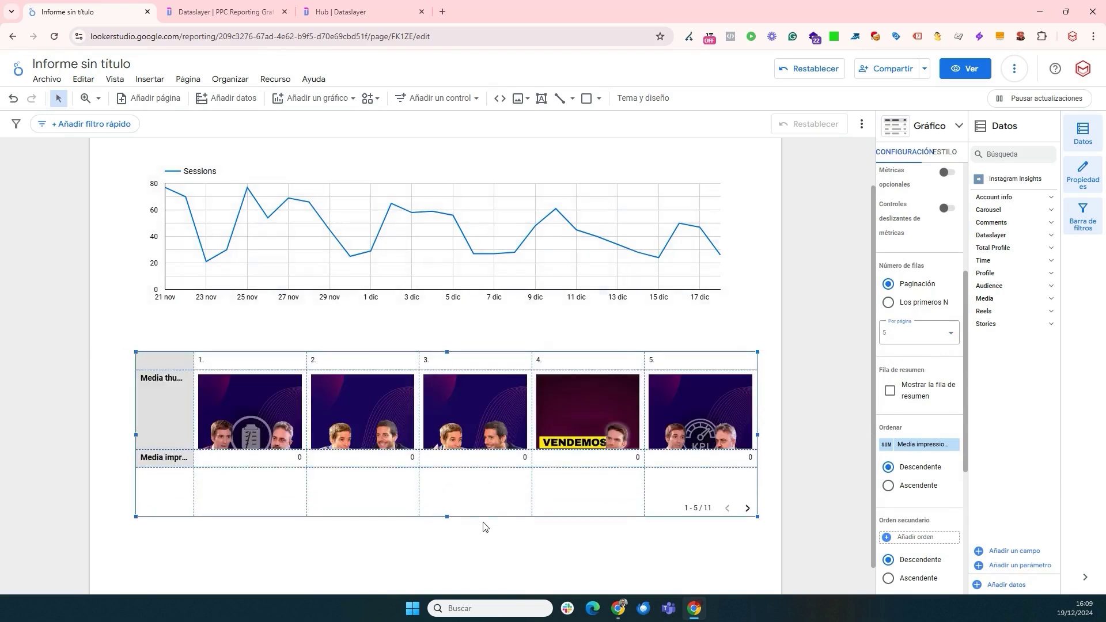
drag(757, 518, 749, 584)
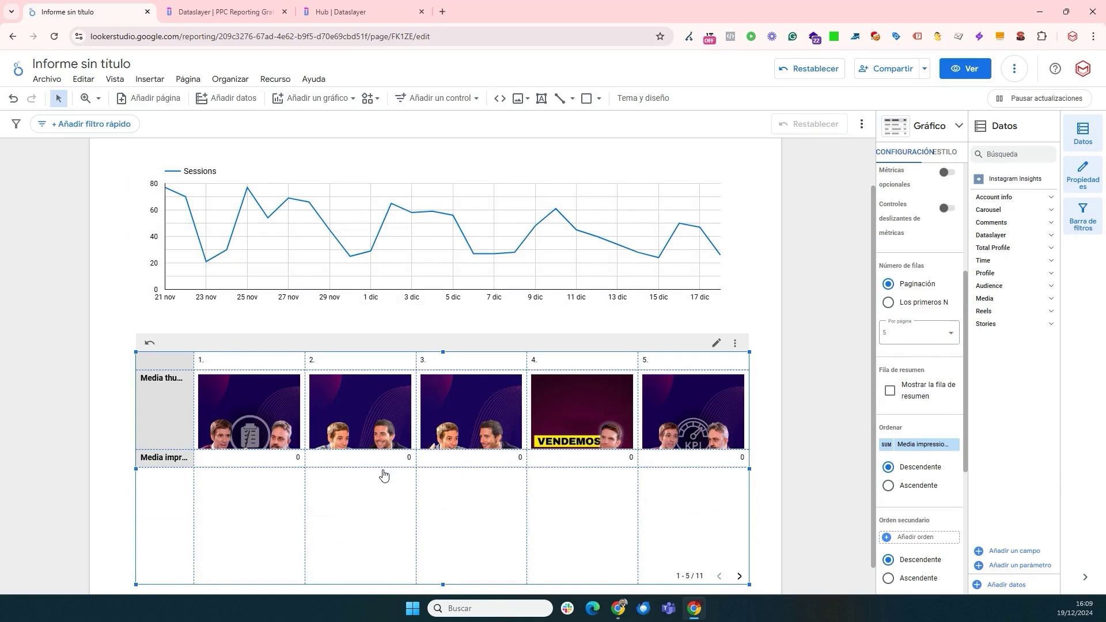
drag(385, 467, 378, 524)
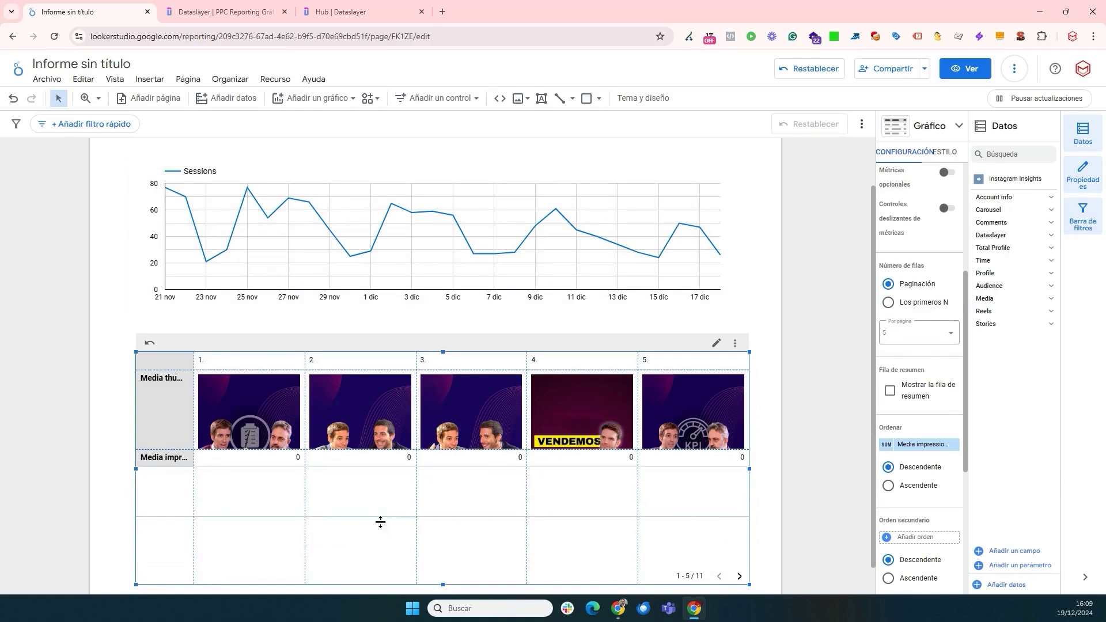
drag(635, 357, 611, 338)
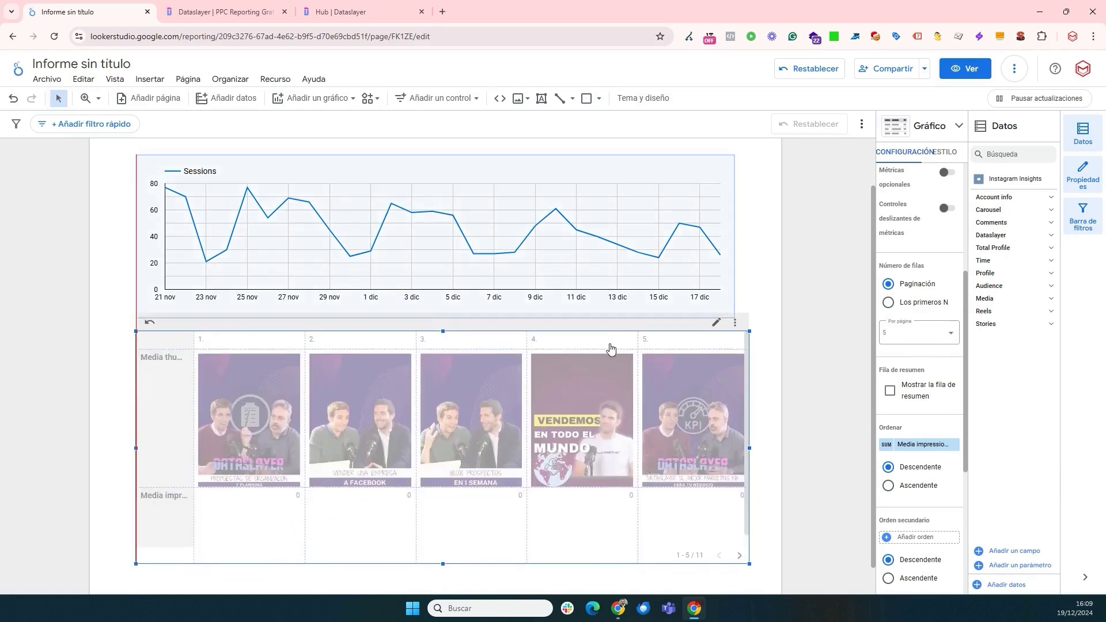
scroll(921, 401, down, 1)
scroll(921, 403, up, 5)
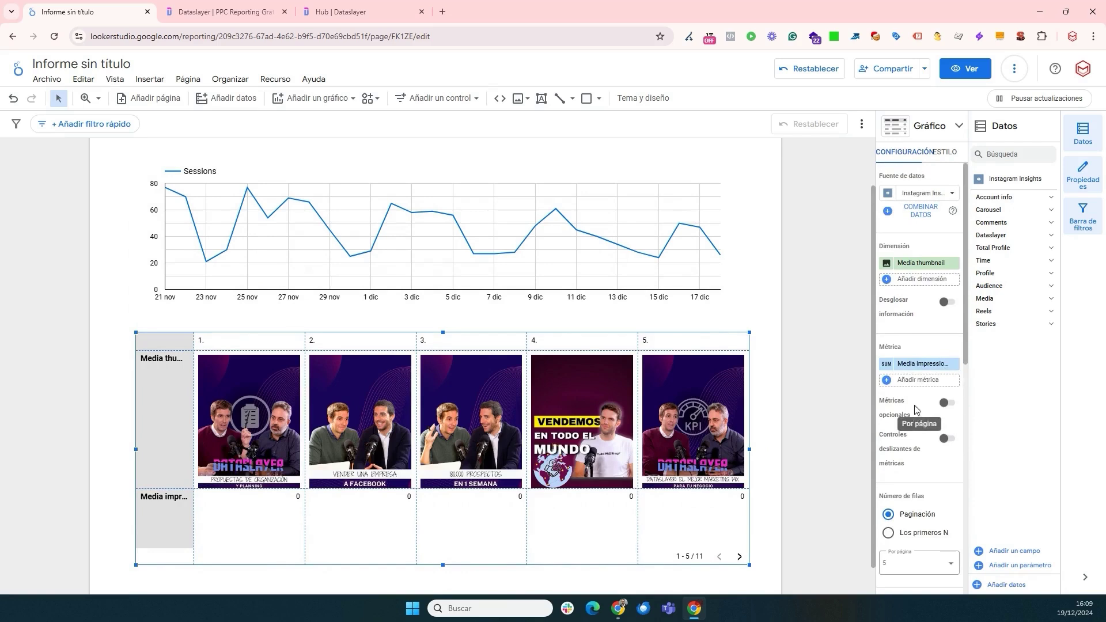
click(945, 161)
scroll(913, 357, down, 5)
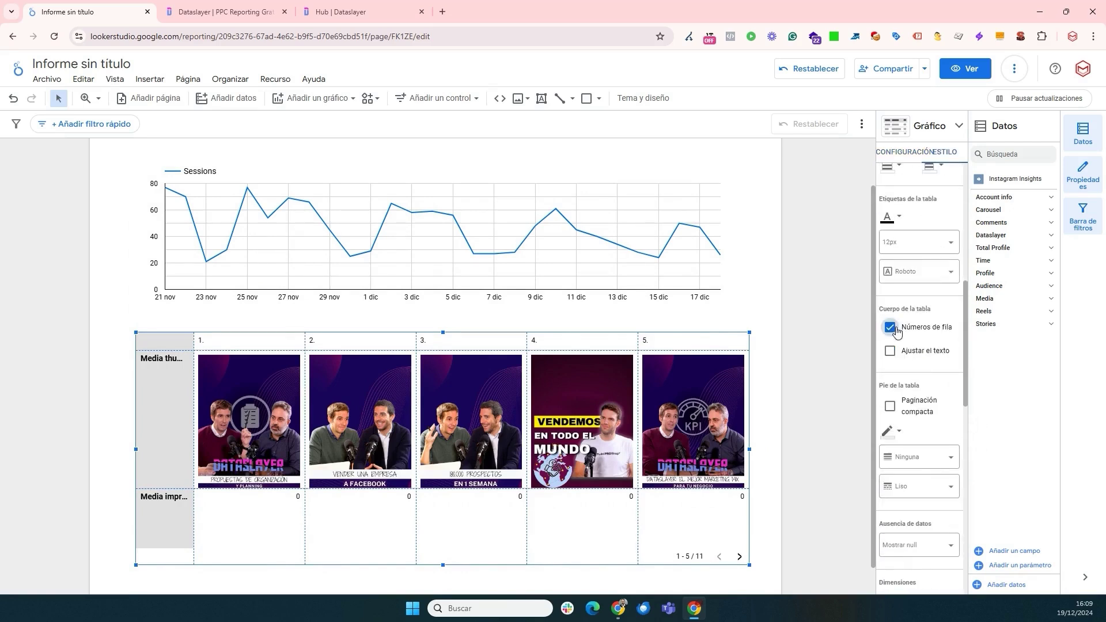
click(894, 330)
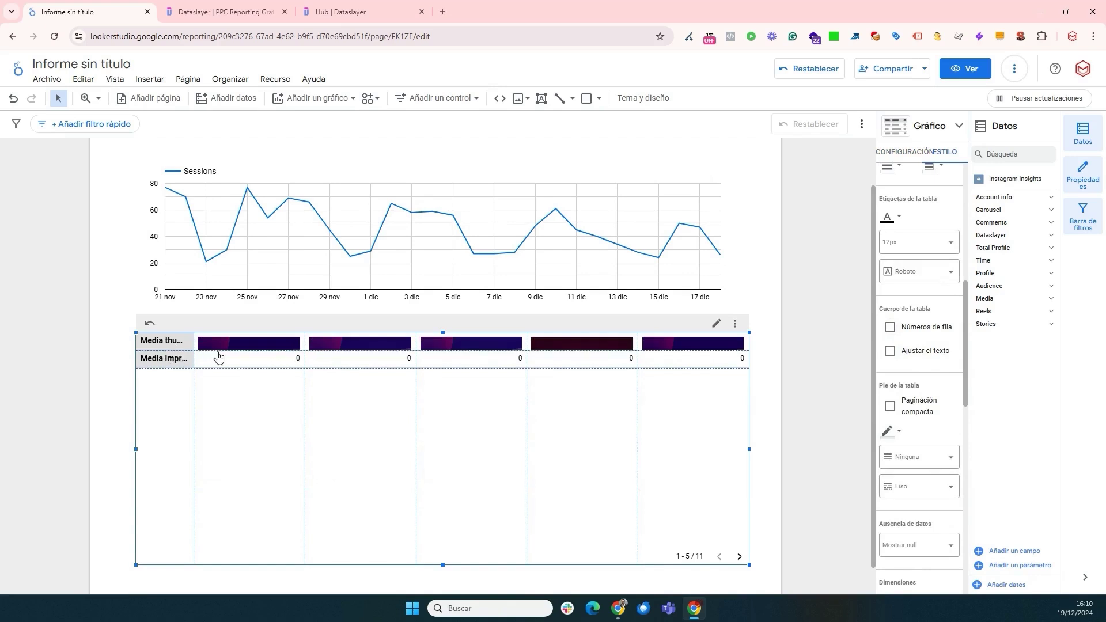
- Make the thumbnail row taller so the images show in full
drag(190, 349, 182, 466)
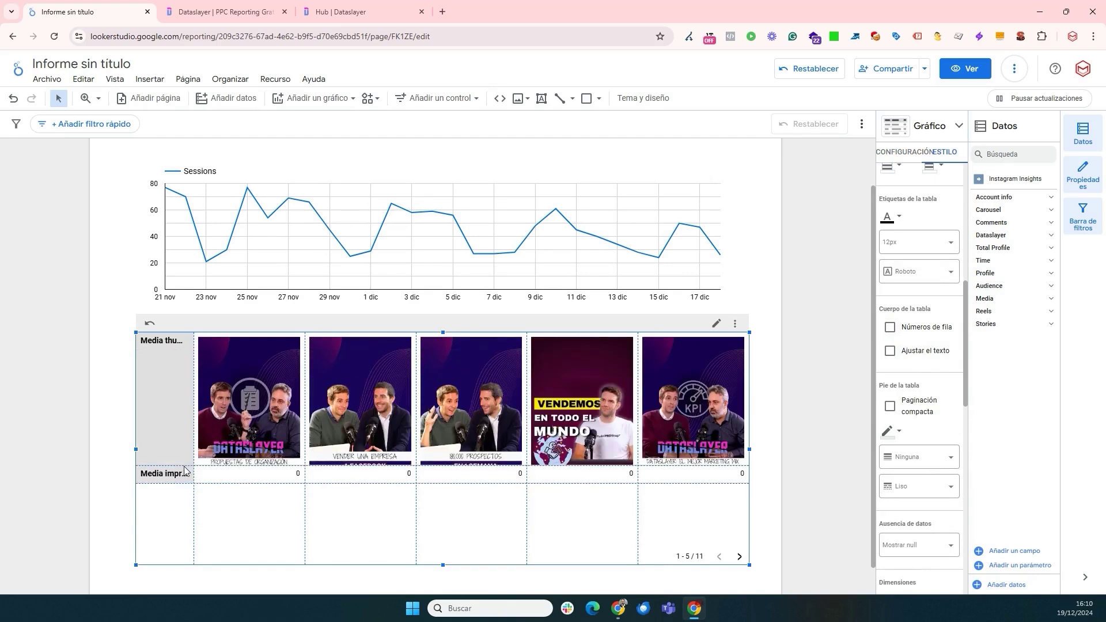
scroll(916, 288, up, 3)
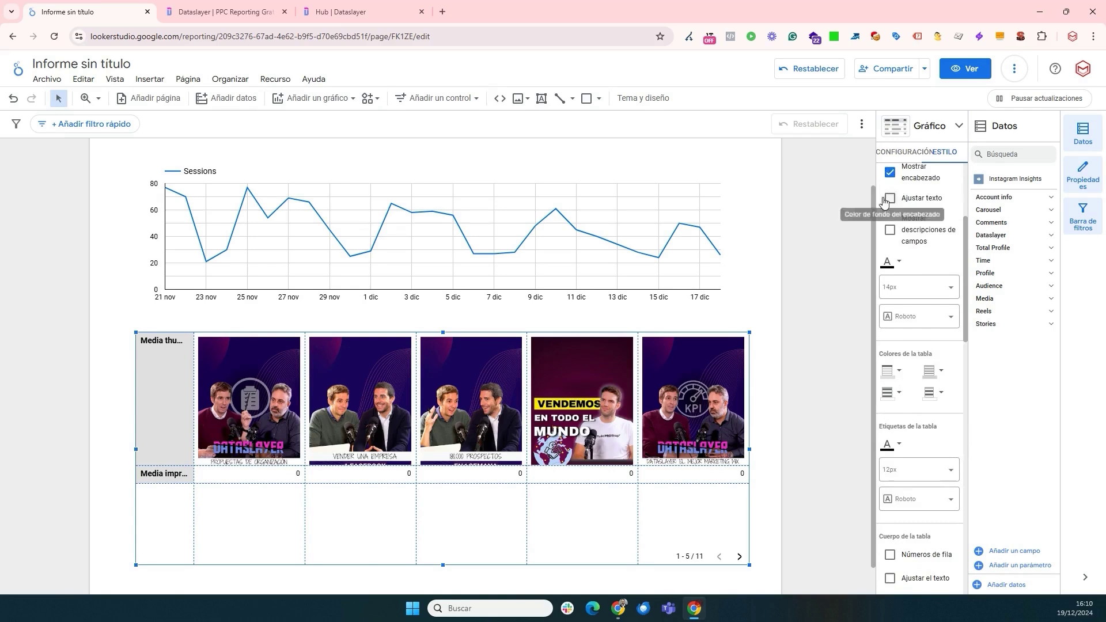
click(901, 161)
scroll(927, 406, down, 2)
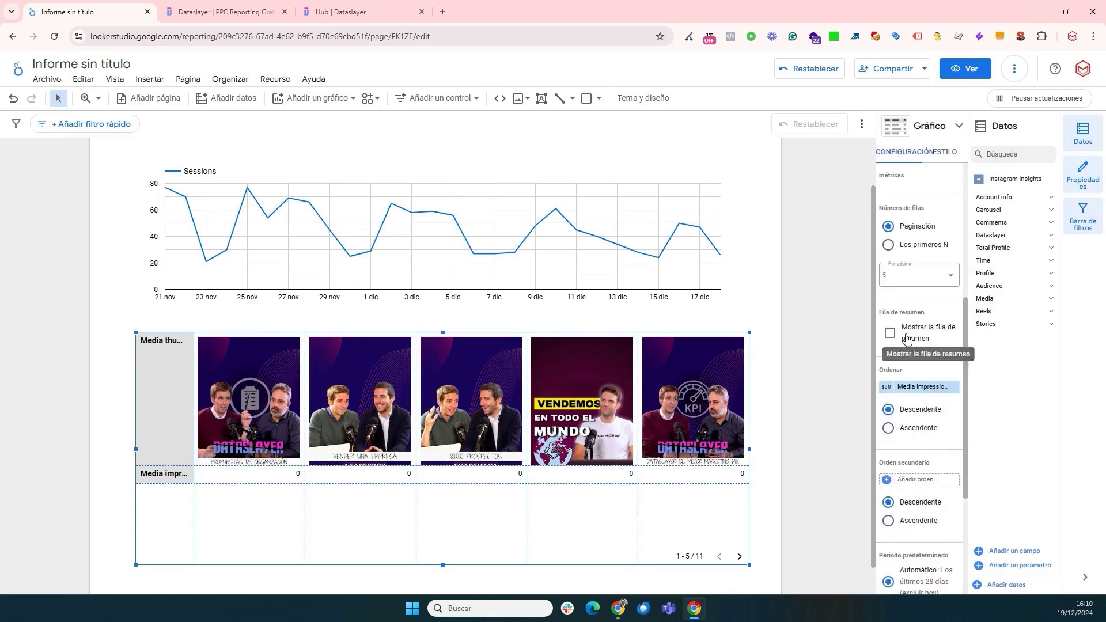
scroll(922, 433, up, 4)
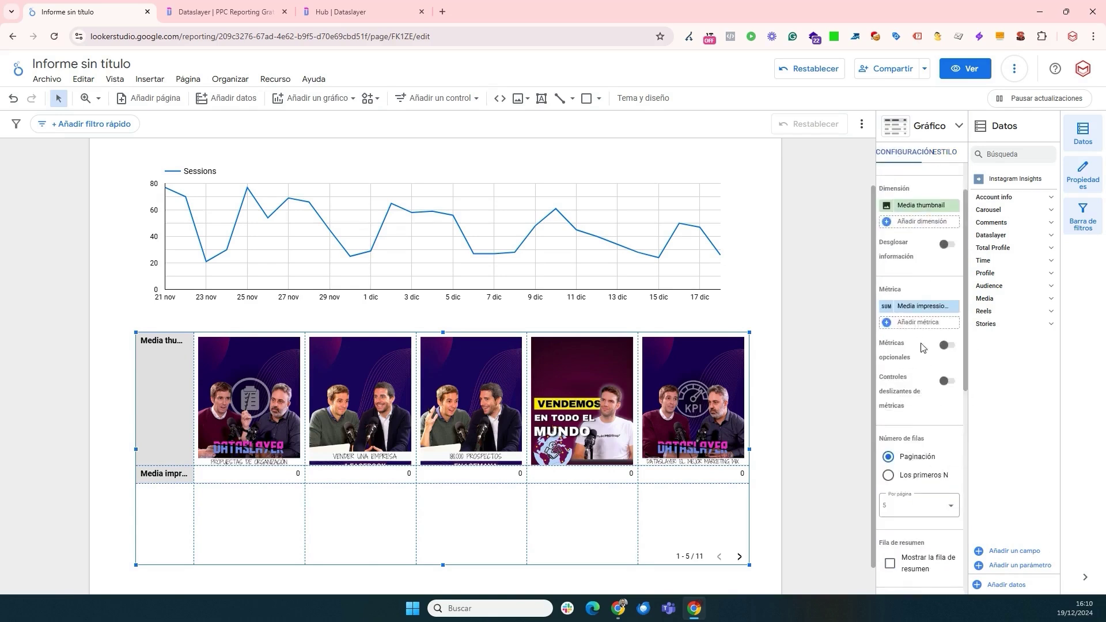
- Replace Media impressions with Media reach, add Media likes, and trim the table height
click(917, 305)
text(reach)
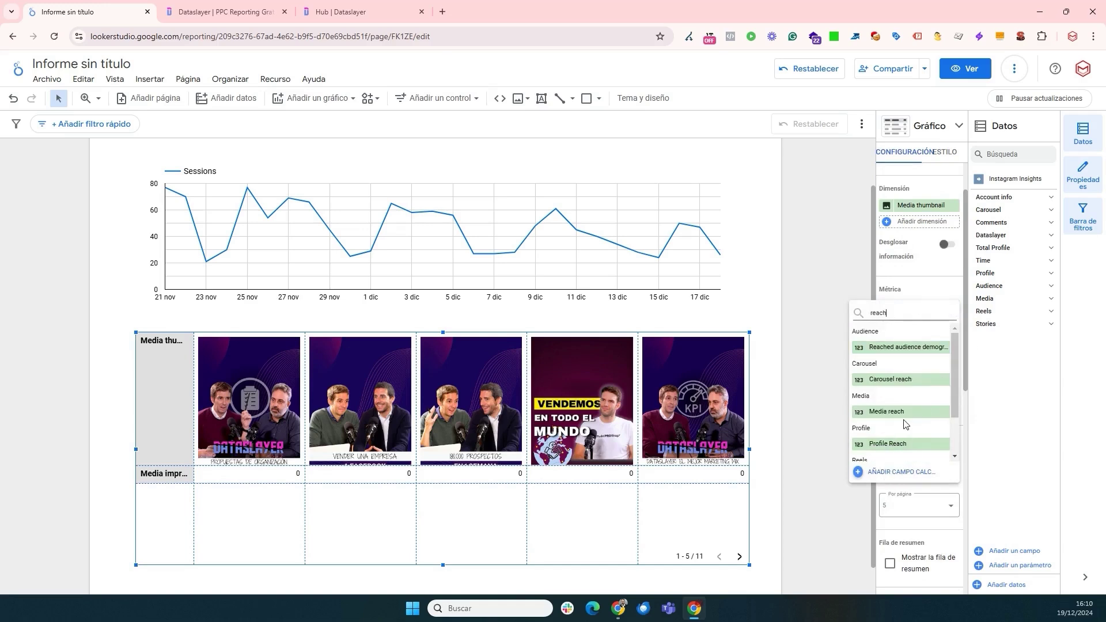
click(899, 412)
click(938, 309)
text(likes)
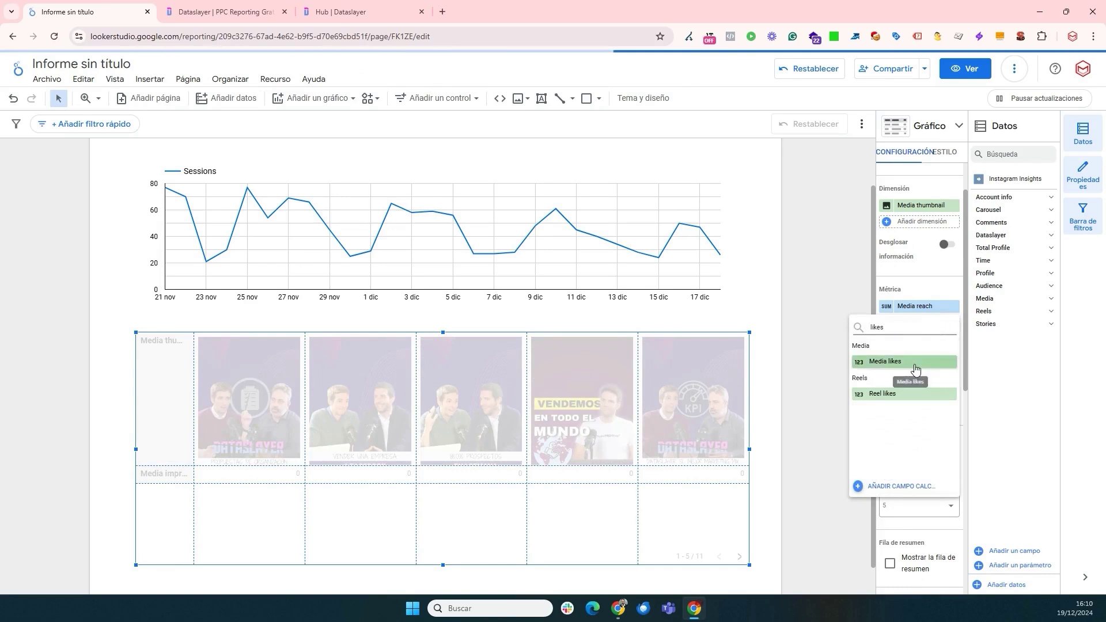
click(915, 369)
drag(442, 565, 442, 536)
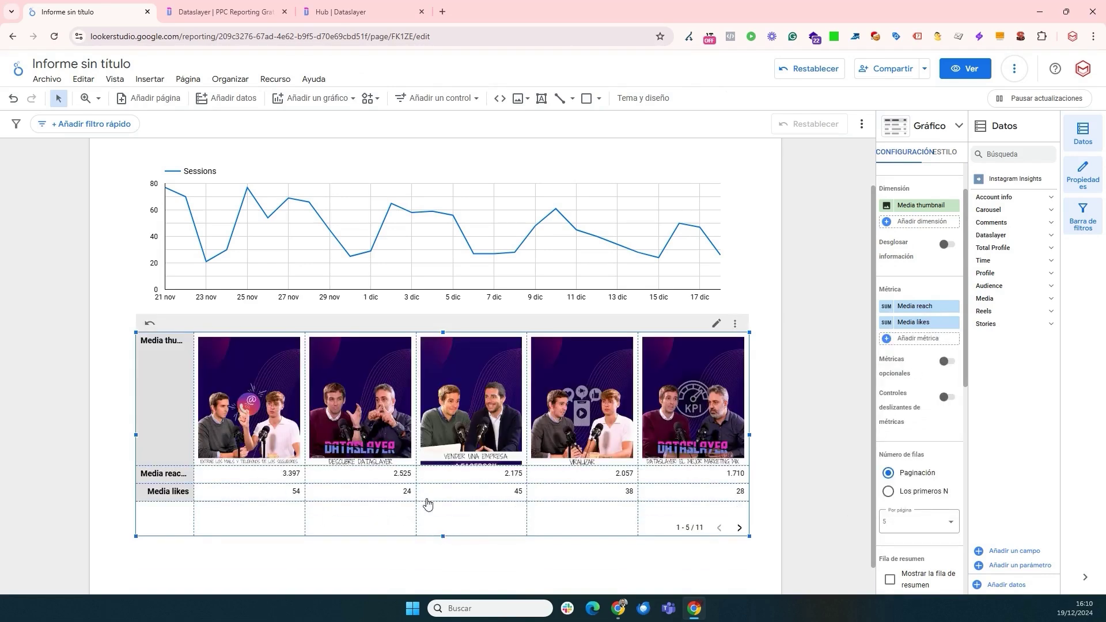
- Trim the image table's empty space and resize the canvas to 1200 × 1800 pixels
scroll(789, 457, down, 1)
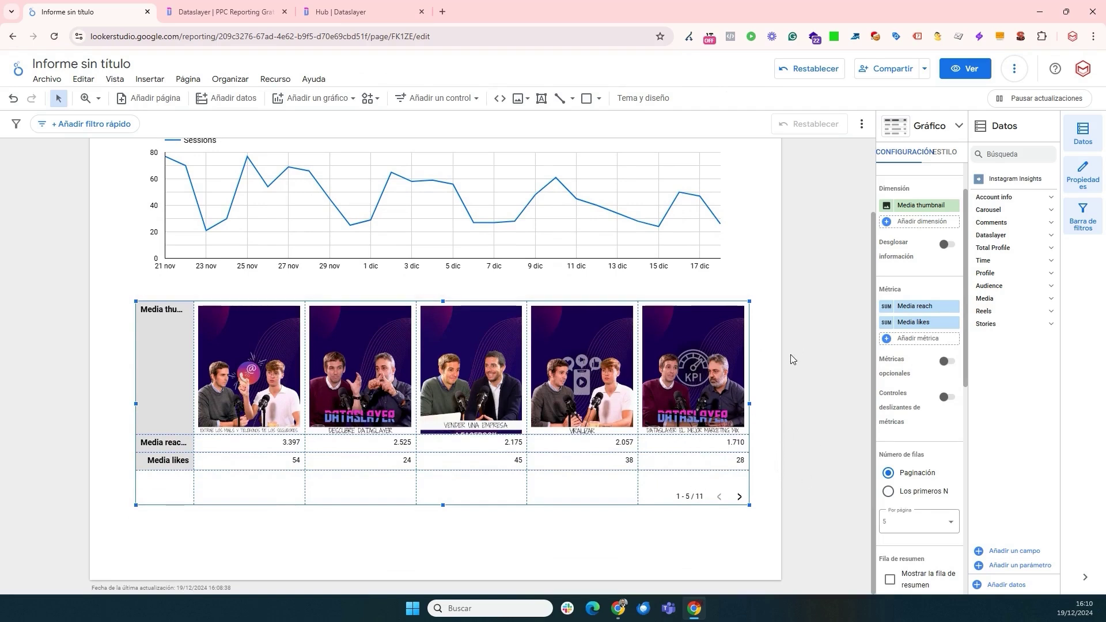
drag(443, 505, 443, 490)
click(618, 99)
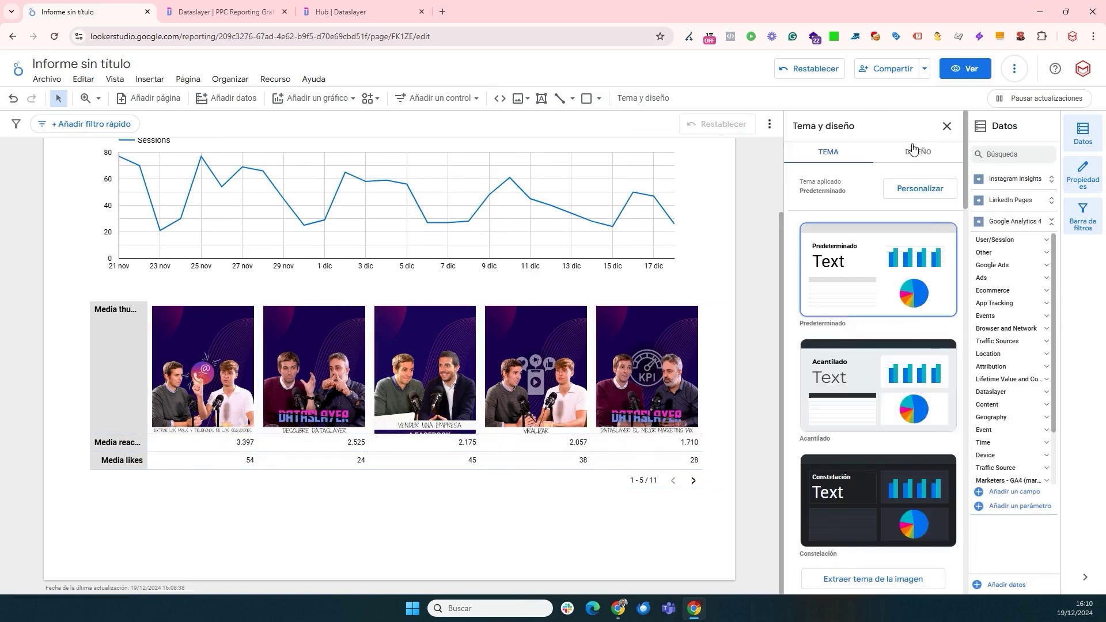
click(915, 152)
scroll(866, 421, down, 1)
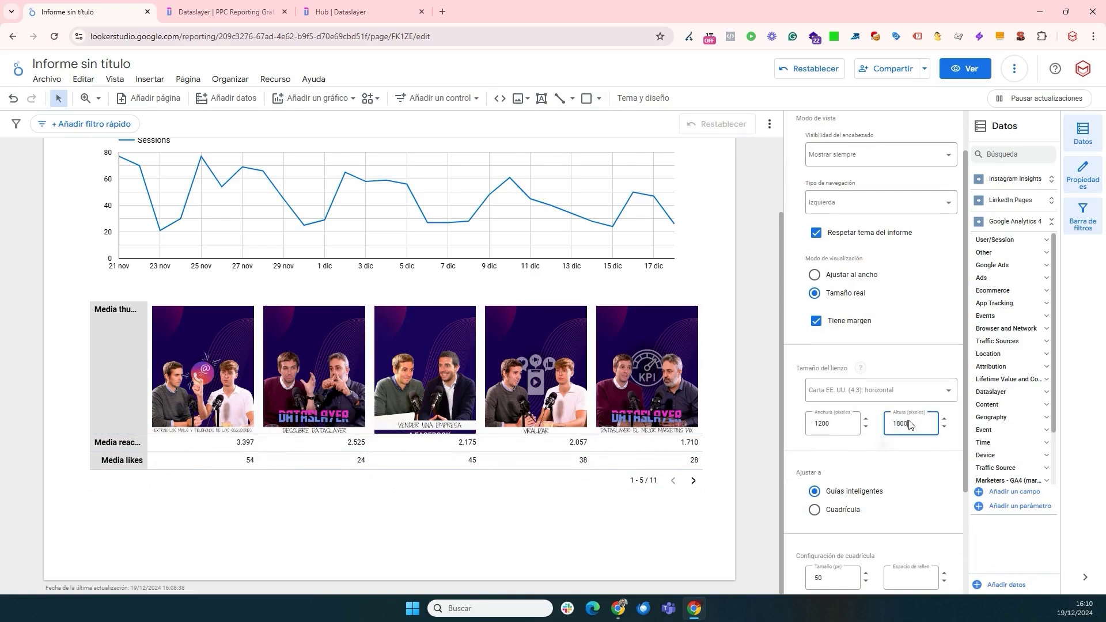
click(545, 552)
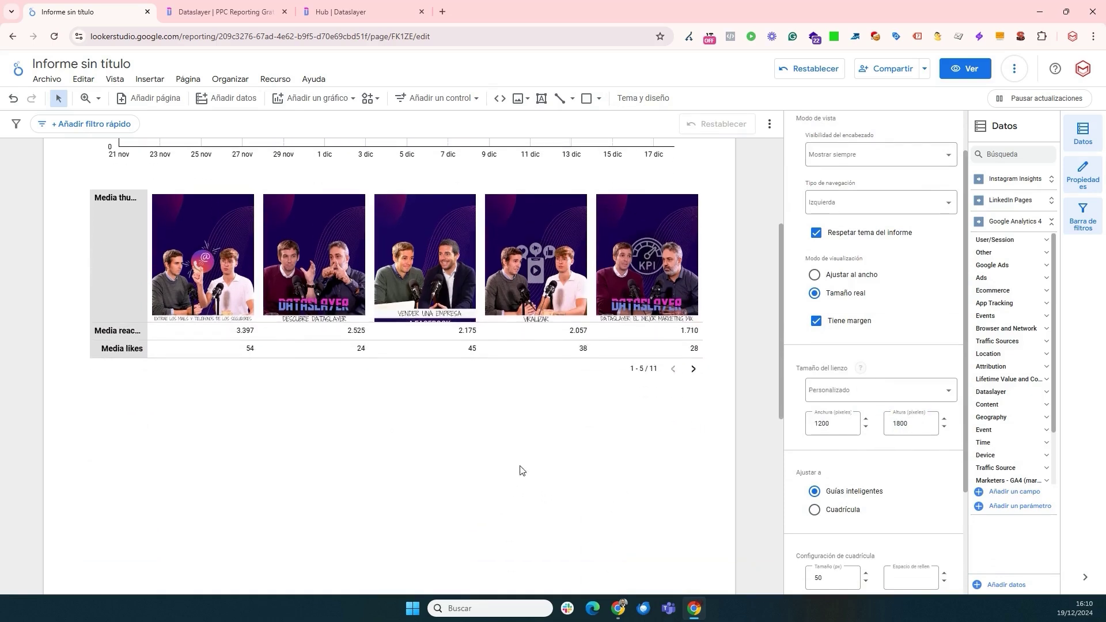
- Insert a plain table below the Instagram thumbnails and widen it across the page
click(306, 100)
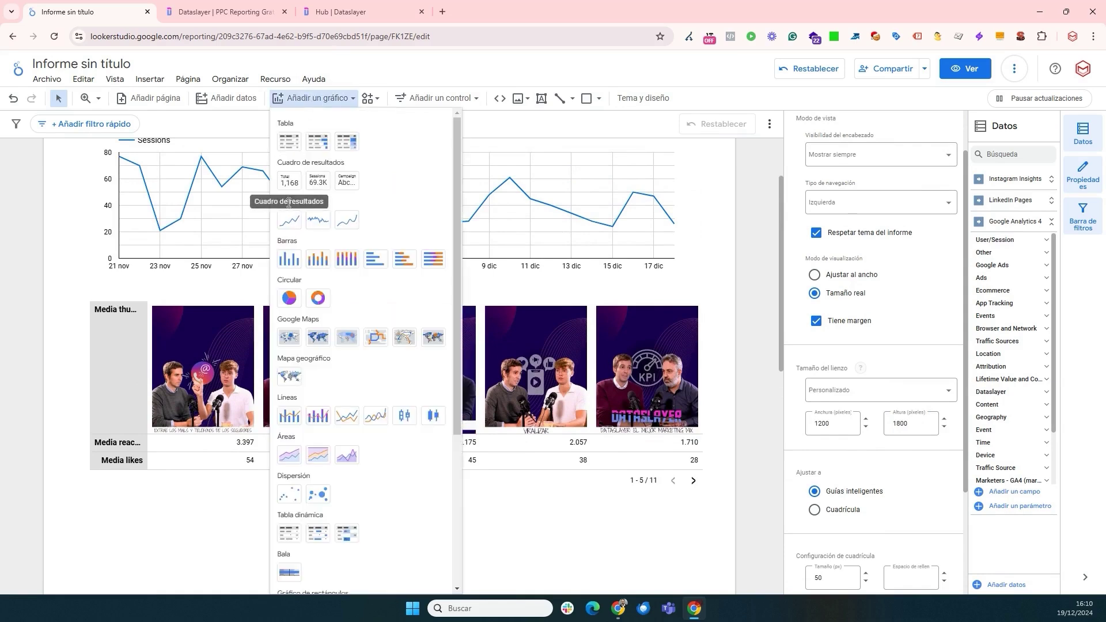
click(289, 141)
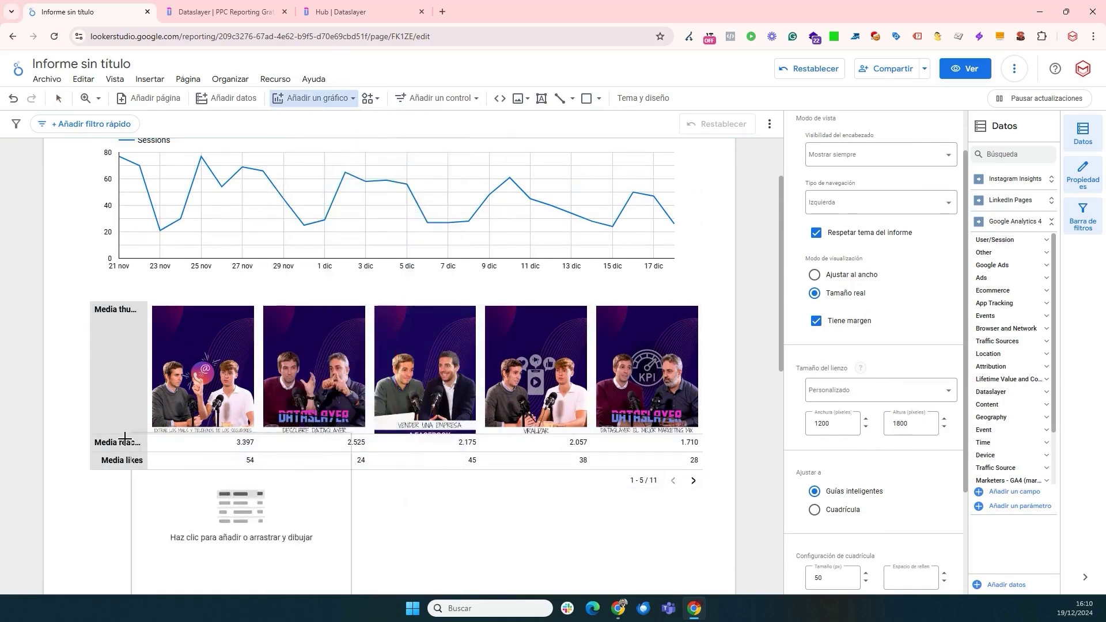
key(Escape)
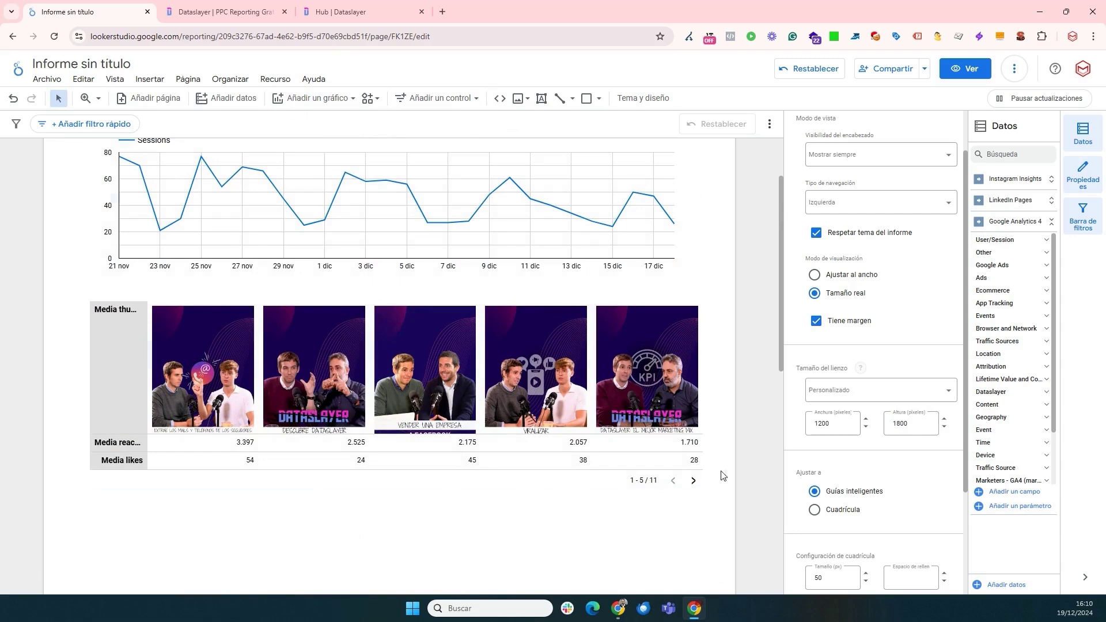
scroll(766, 483, down, 3)
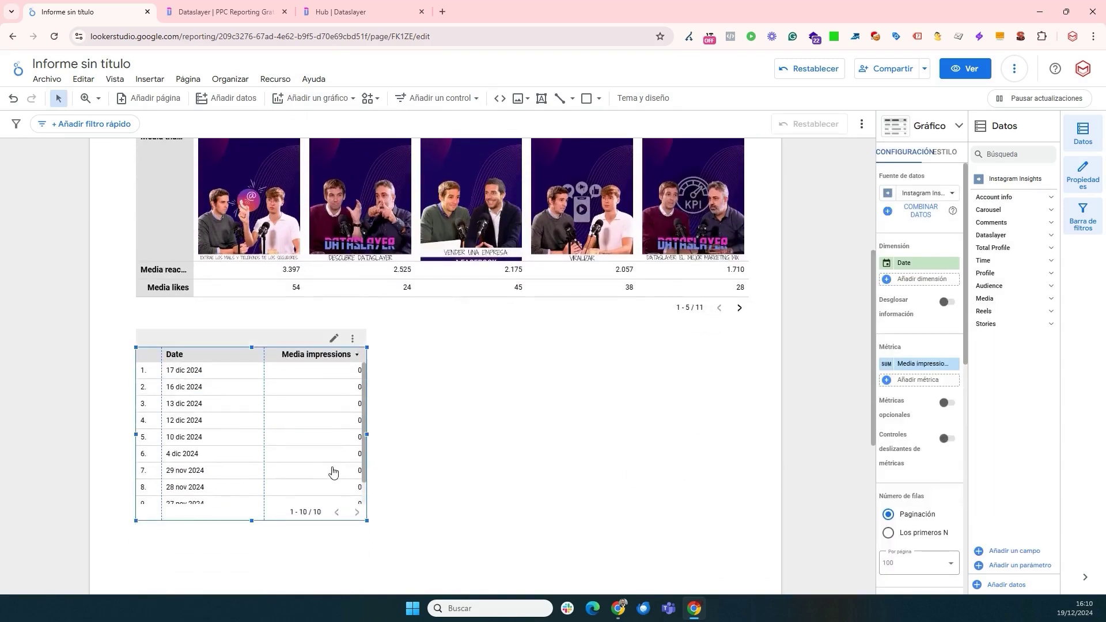
drag(368, 522, 760, 515)
- Switch the new table to LinkedIn Pages with Content image as its dimension and Impressions
click(917, 366)
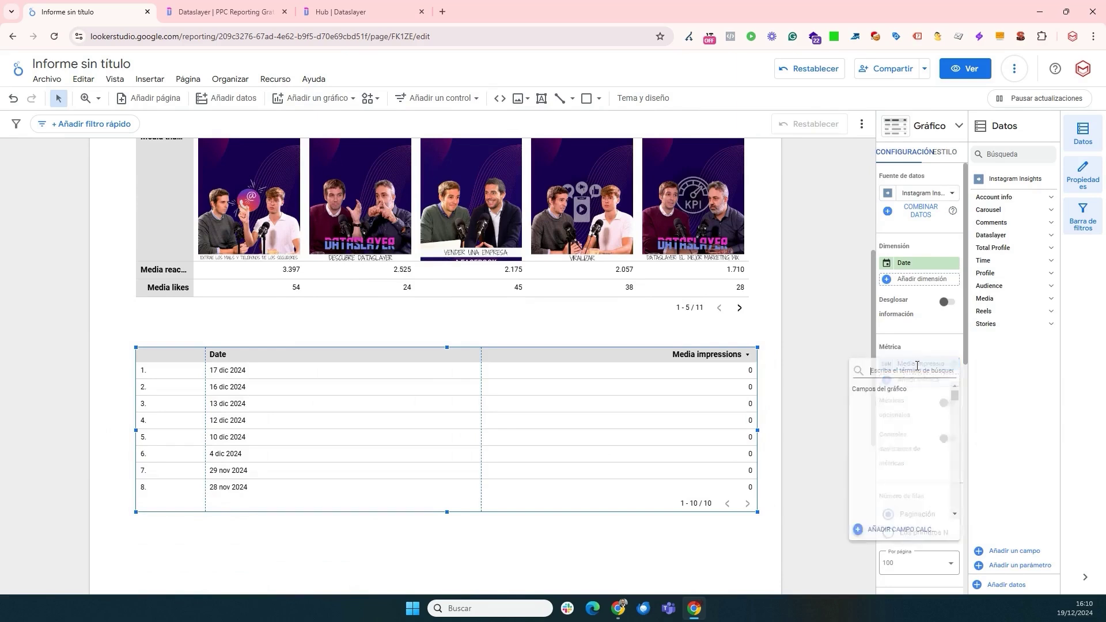
click(920, 197)
click(920, 197)
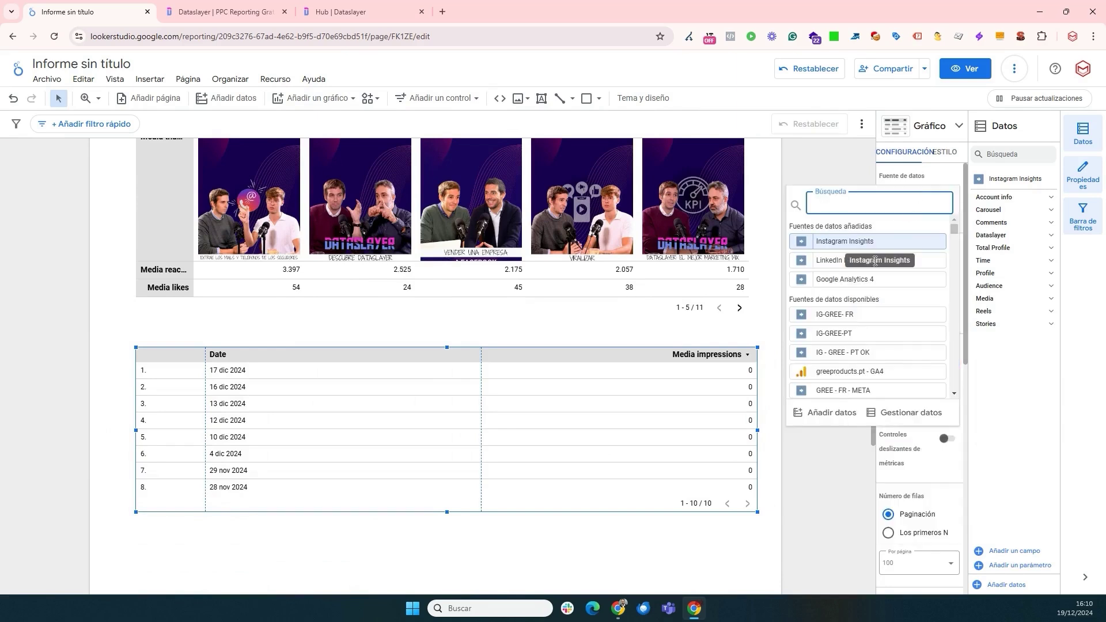
click(822, 265)
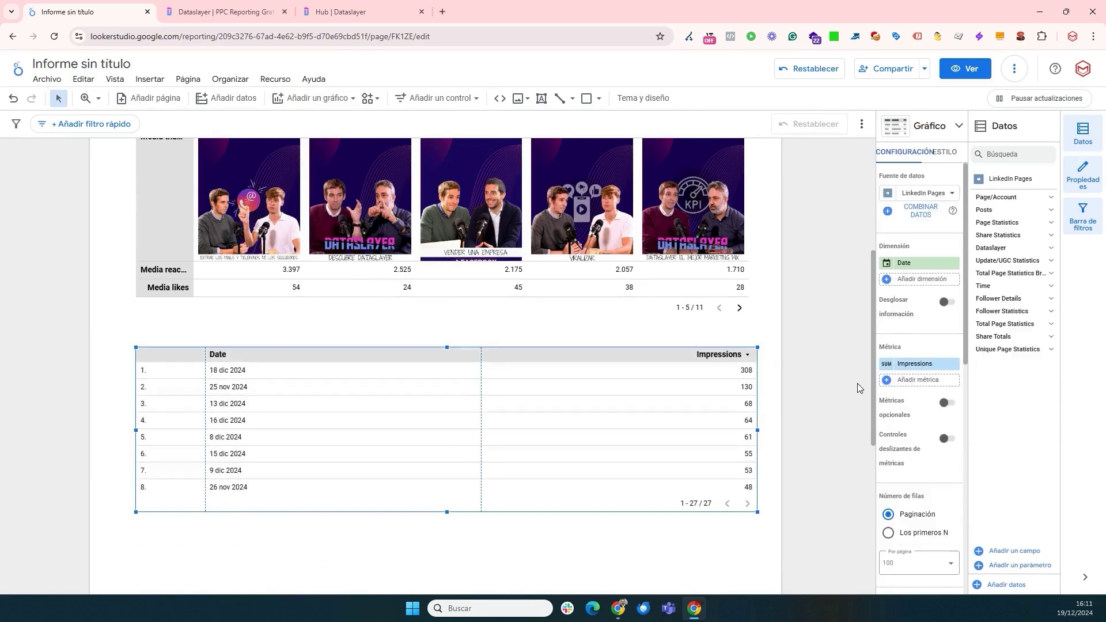
click(924, 265)
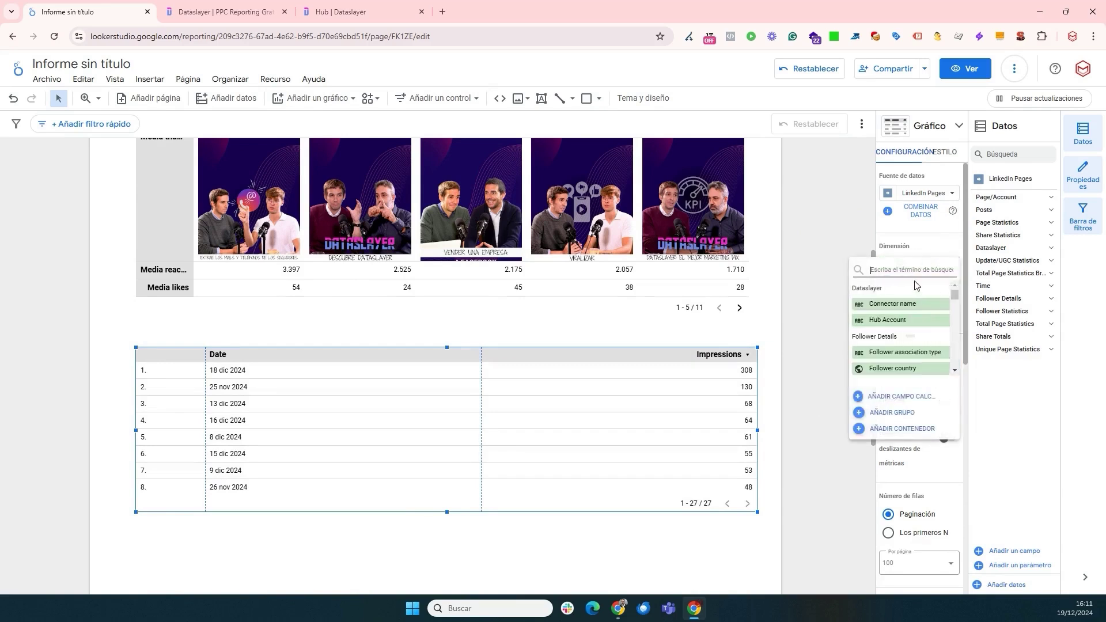
text(imag)
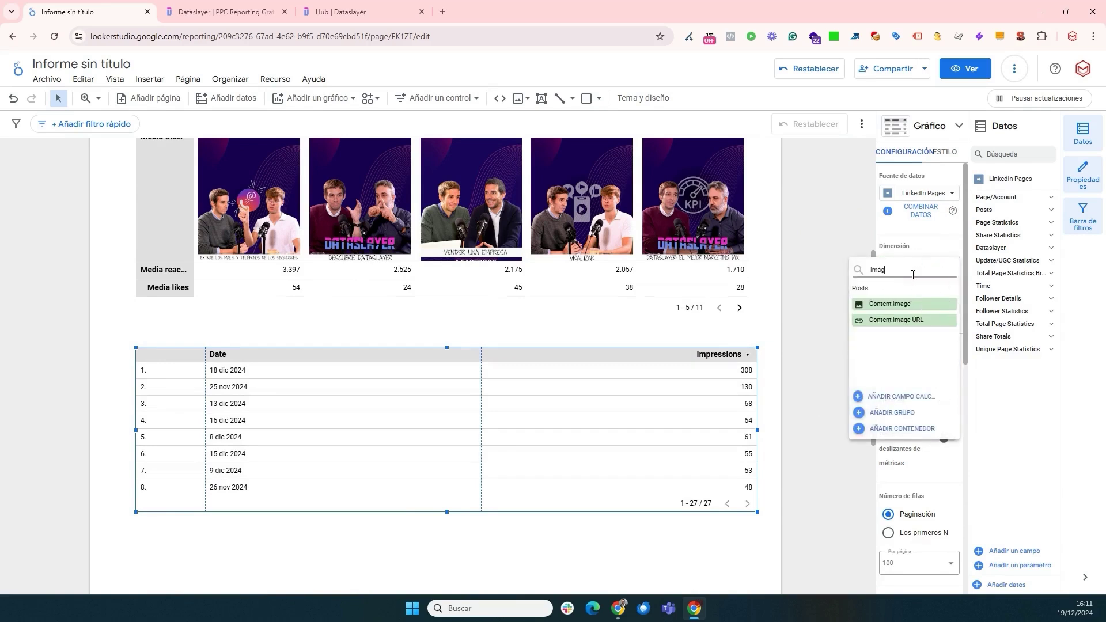
click(889, 304)
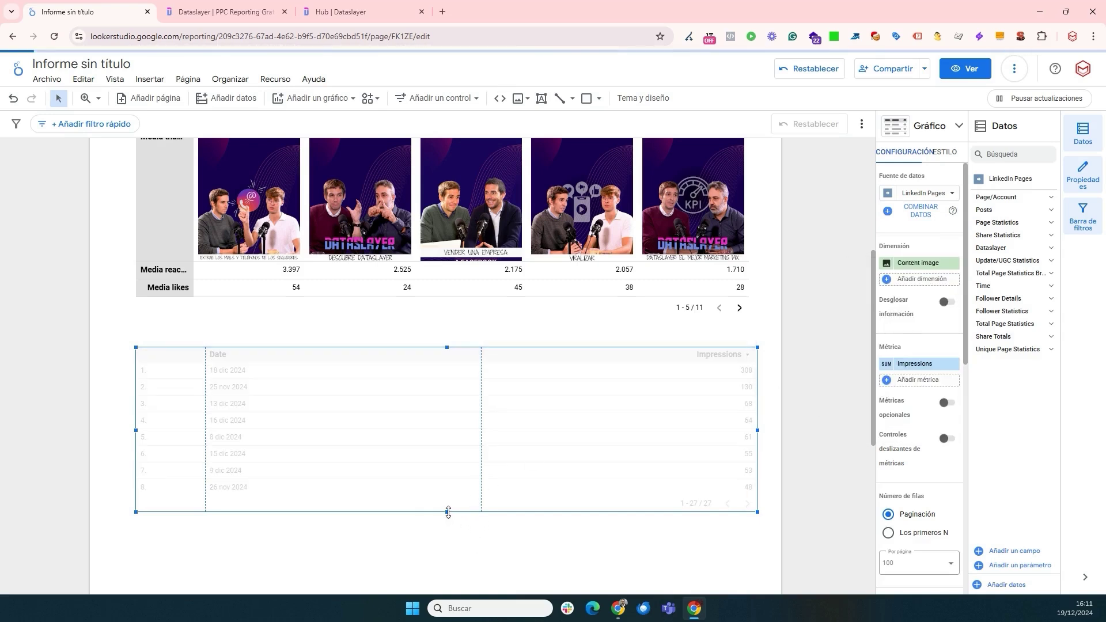
drag(569, 470, 561, 460)
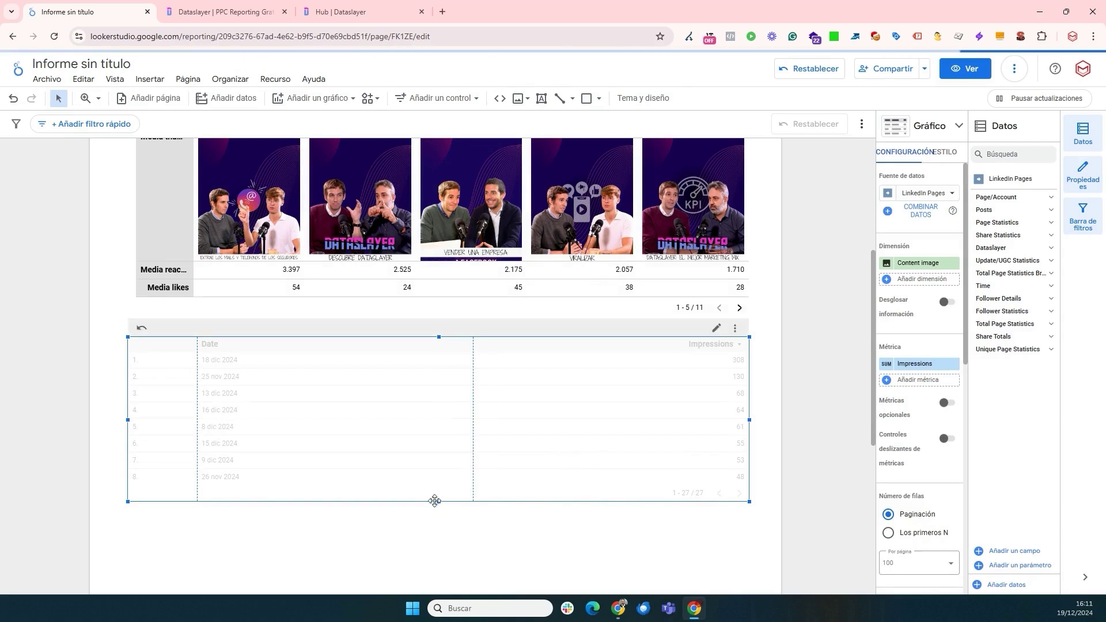
scroll(336, 415, up, 5)
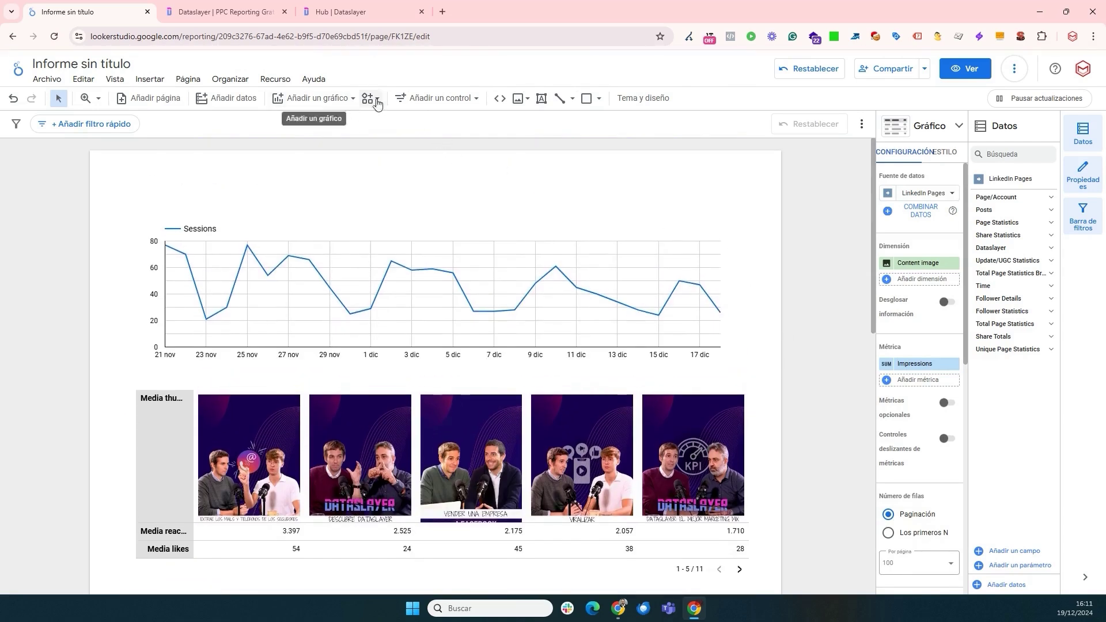
- Upload the company logo and place it small at the page's top-left, above the Sessions chart
click(521, 99)
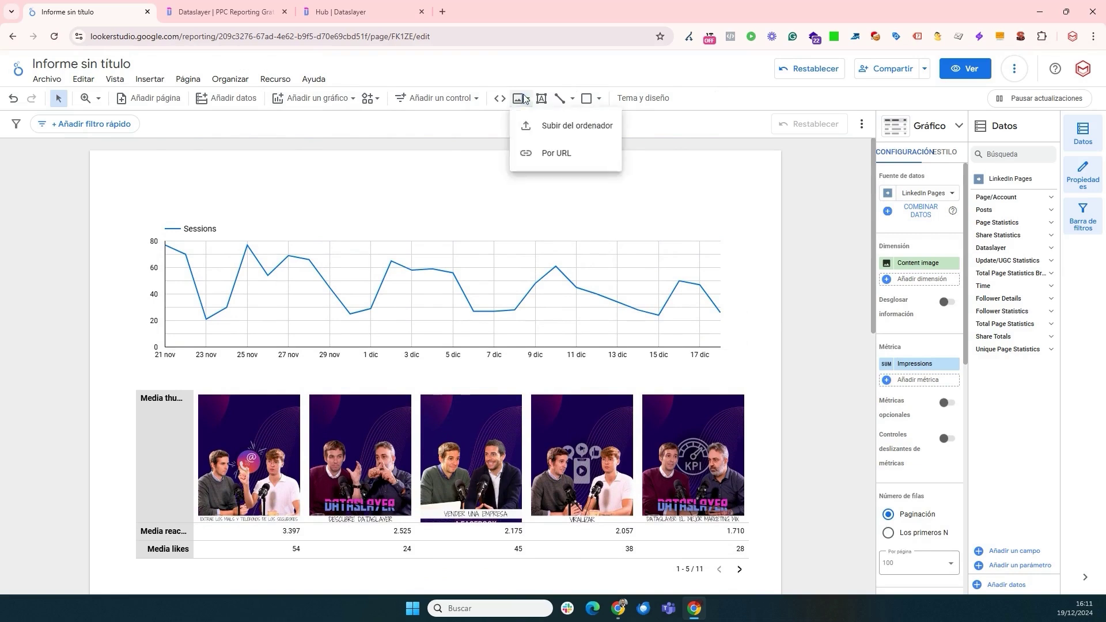
click(576, 125)
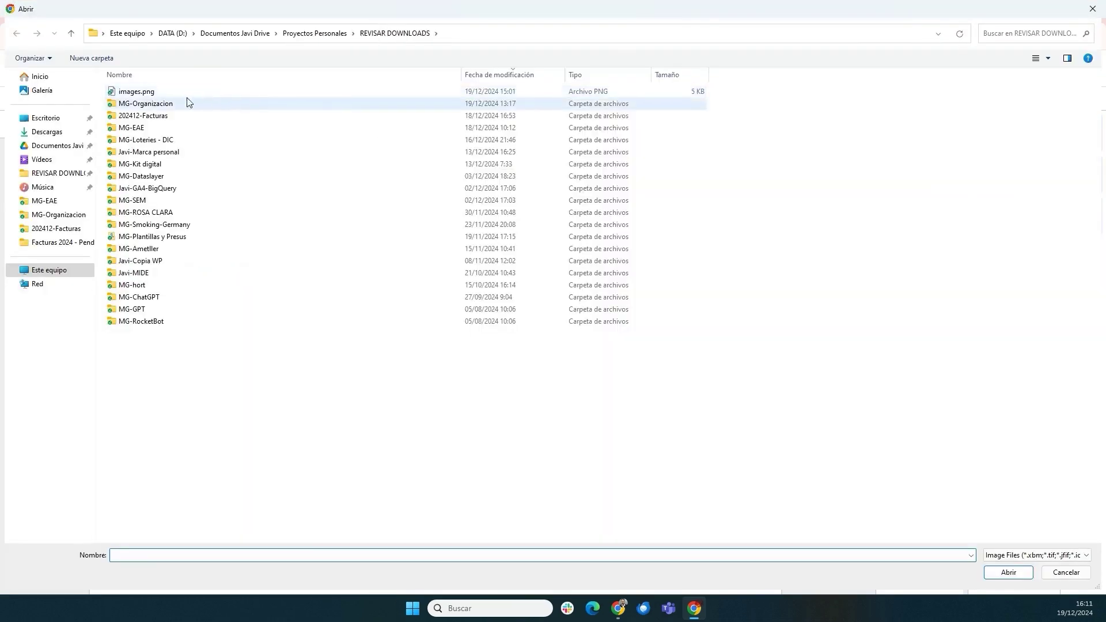
double_click(180, 96)
drag(414, 366, 244, 188)
drag(290, 276, 183, 170)
drag(297, 249, 302, 254)
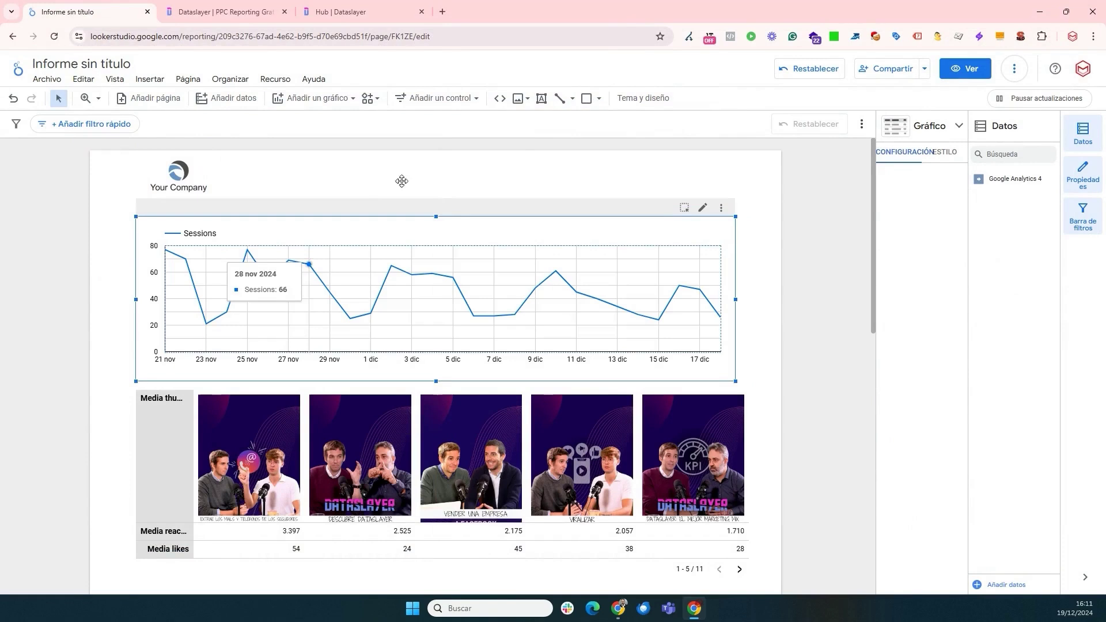
- Add a date range filter control at the top right of the page
click(455, 99)
click(455, 329)
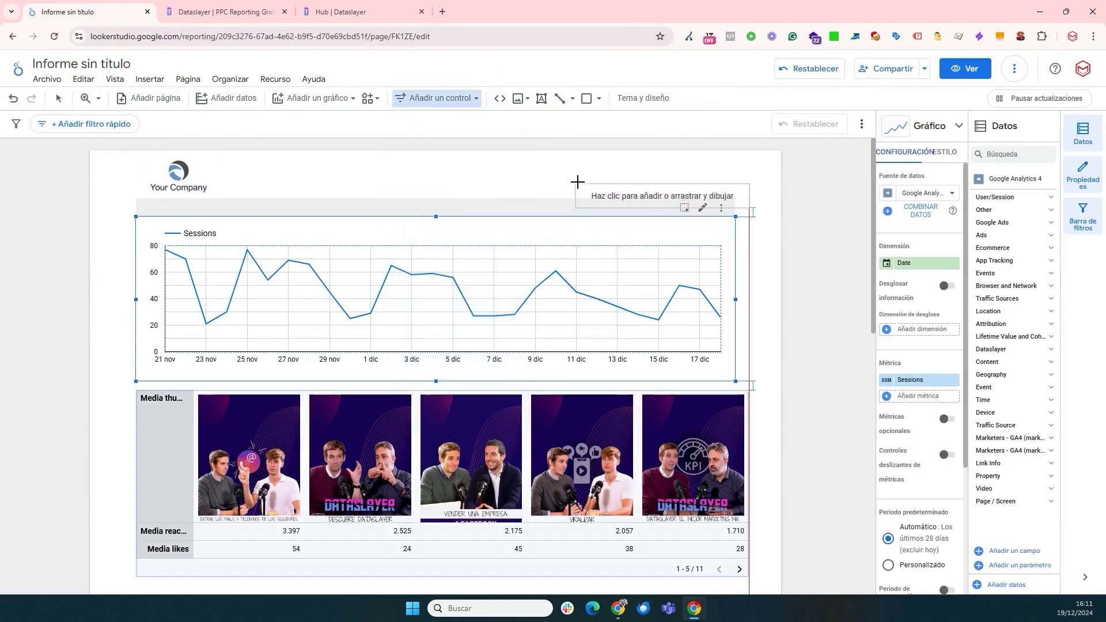
click(578, 158)
click(688, 175)
- Set the LinkedIn image table to 5 rows per page and enlarge it to fit
scroll(582, 318, down, 5)
drag(582, 318, 568, 315)
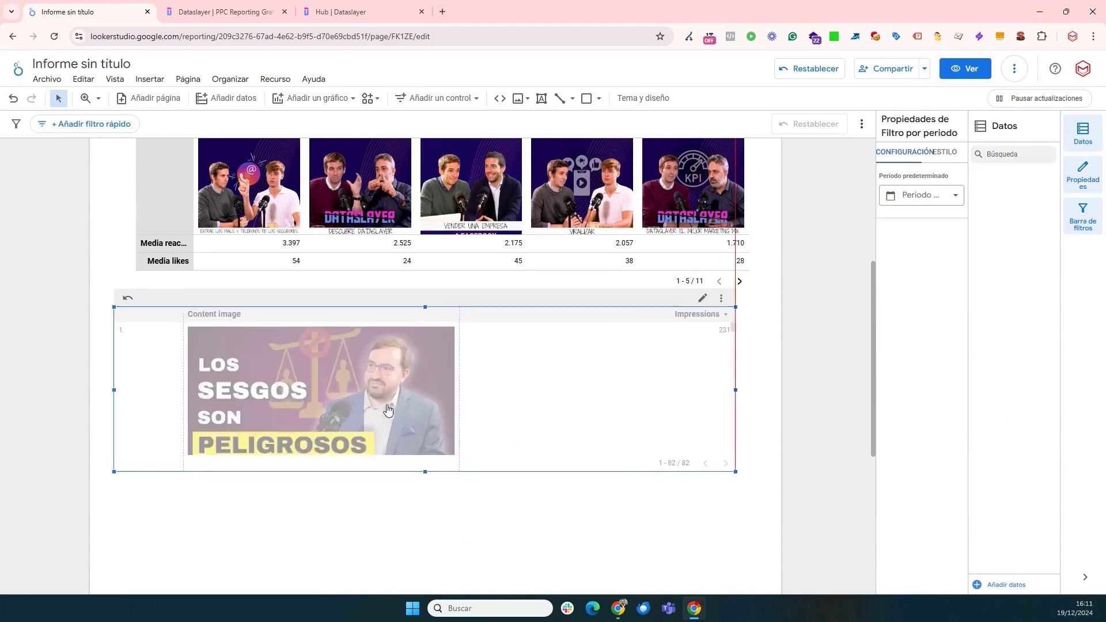
drag(427, 478, 426, 564)
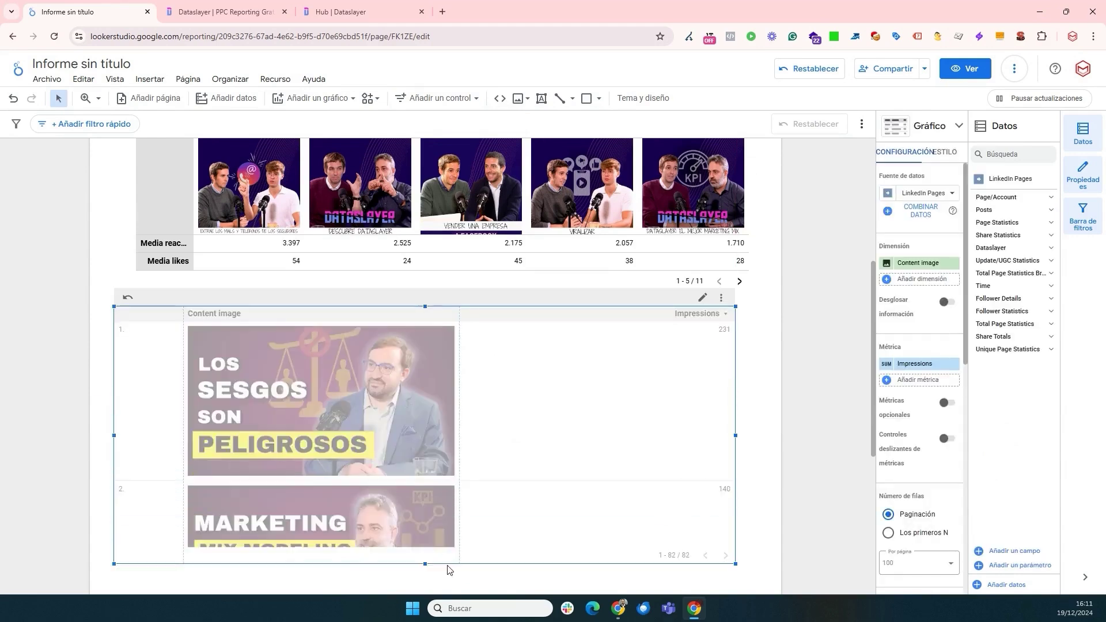
scroll(717, 452, down, 2)
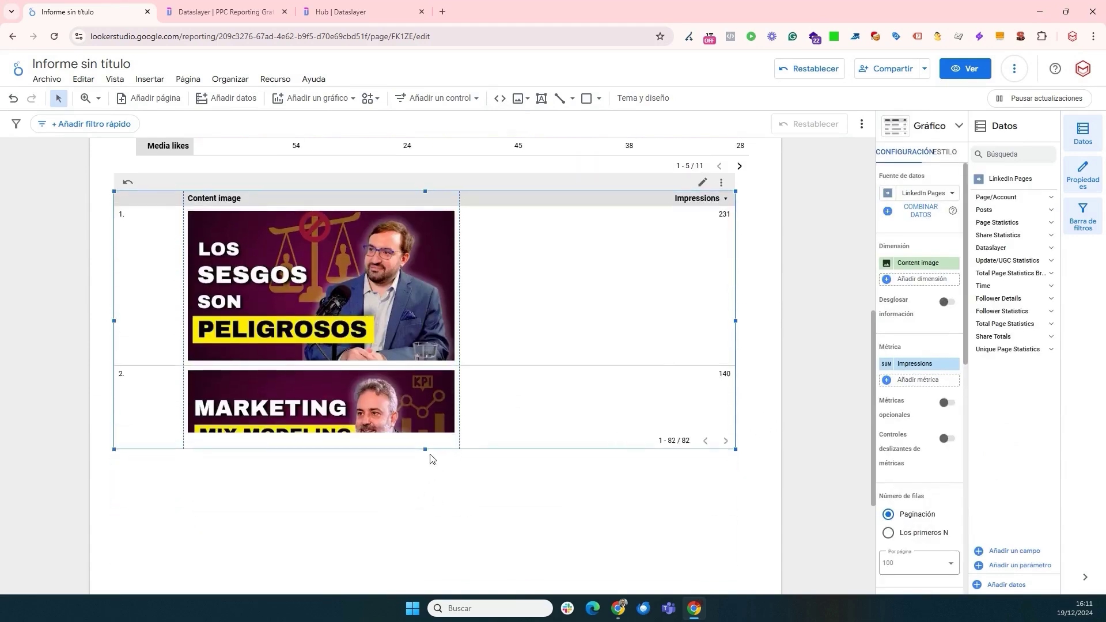
scroll(918, 438, down, 1)
click(916, 505)
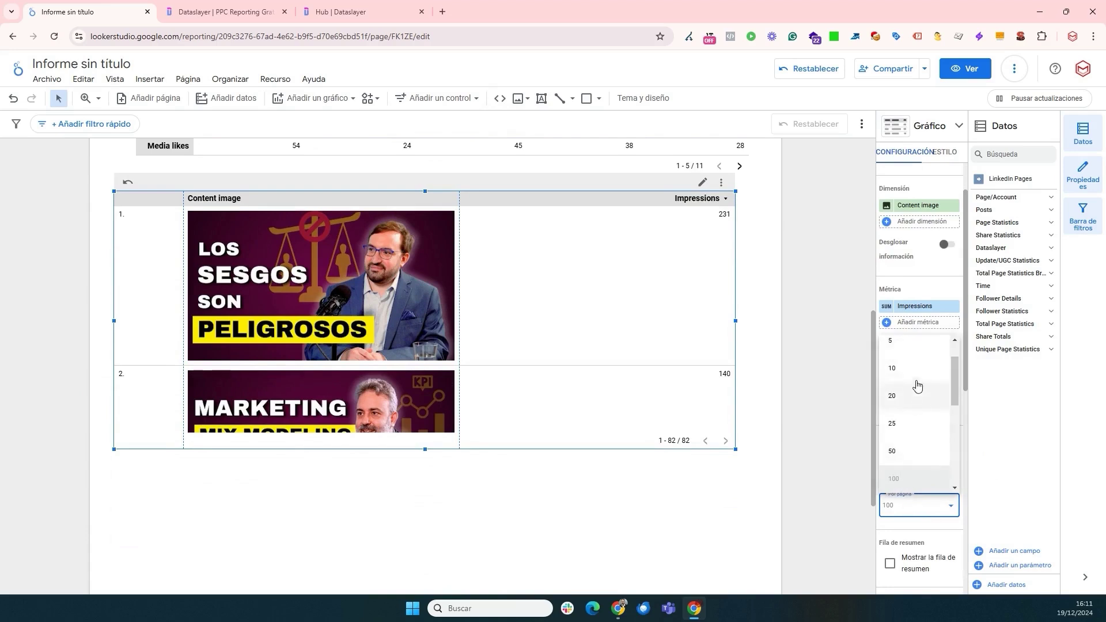
click(910, 378)
drag(426, 449, 426, 592)
drag(571, 461, 577, 443)
scroll(560, 439, down, 5)
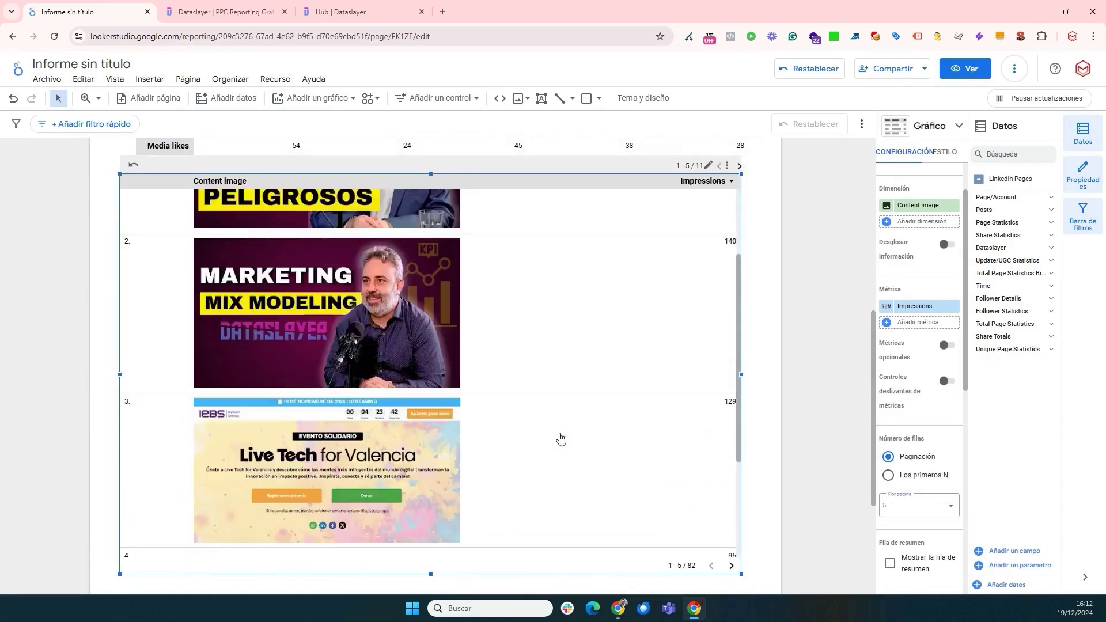
scroll(546, 429, up, 4)
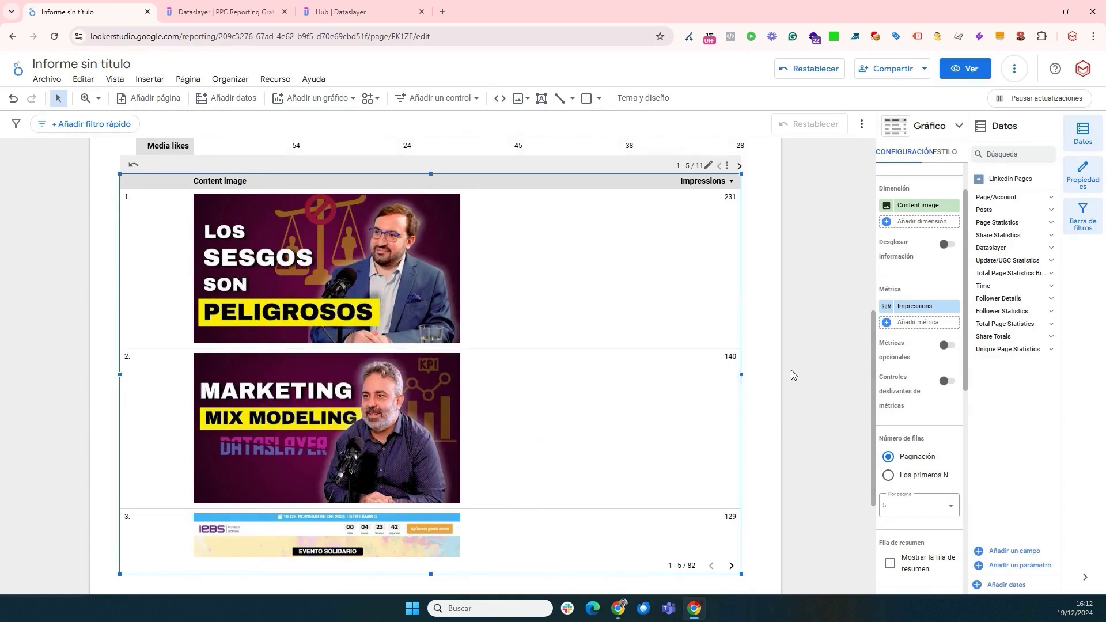
click(790, 375)
scroll(775, 346, up, 7)
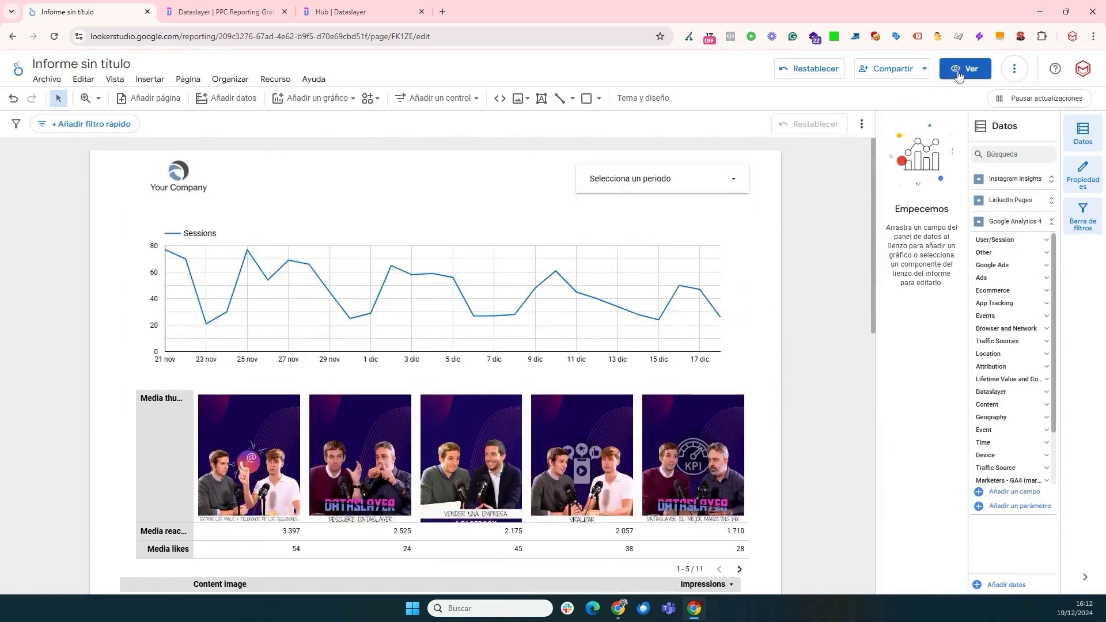
- In view mode, set the date control to the fixed range 1–30 November 2024
click(958, 75)
click(709, 136)
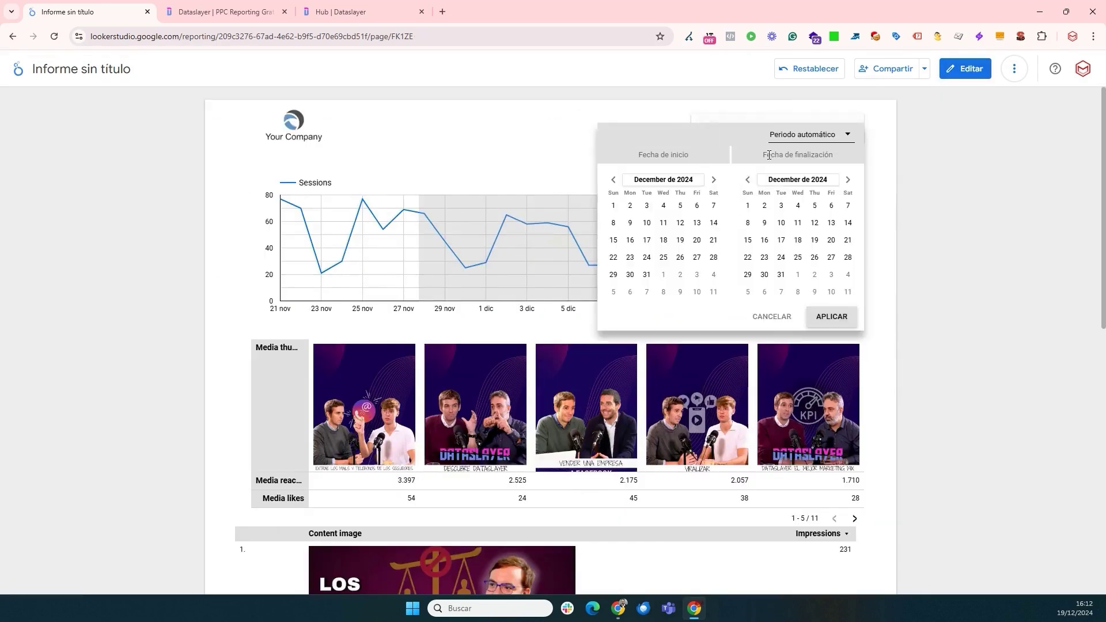
click(803, 138)
click(739, 135)
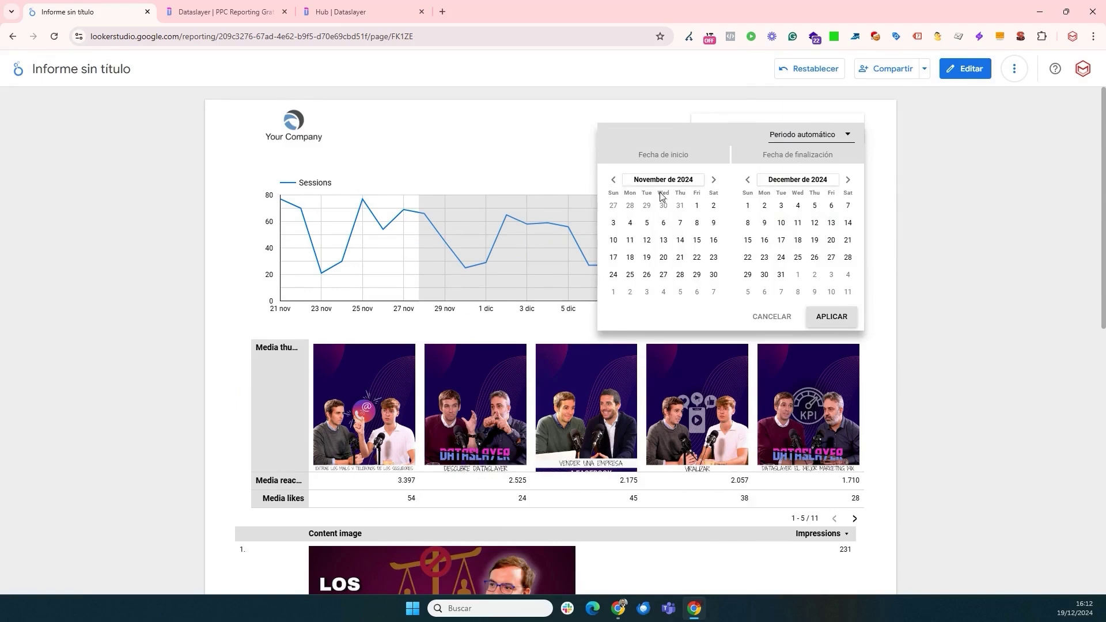
click(833, 316)
scroll(937, 328, down, 1)
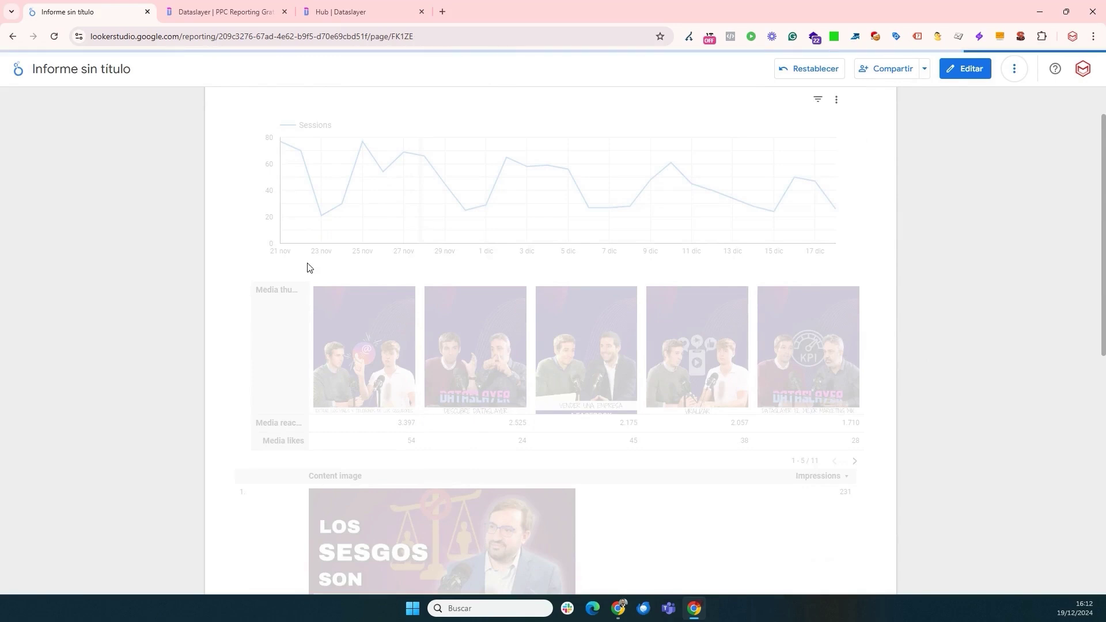
scroll(109, 379, up, 1)
- Rename the report to 'Informe DEMO'
double_click(115, 69)
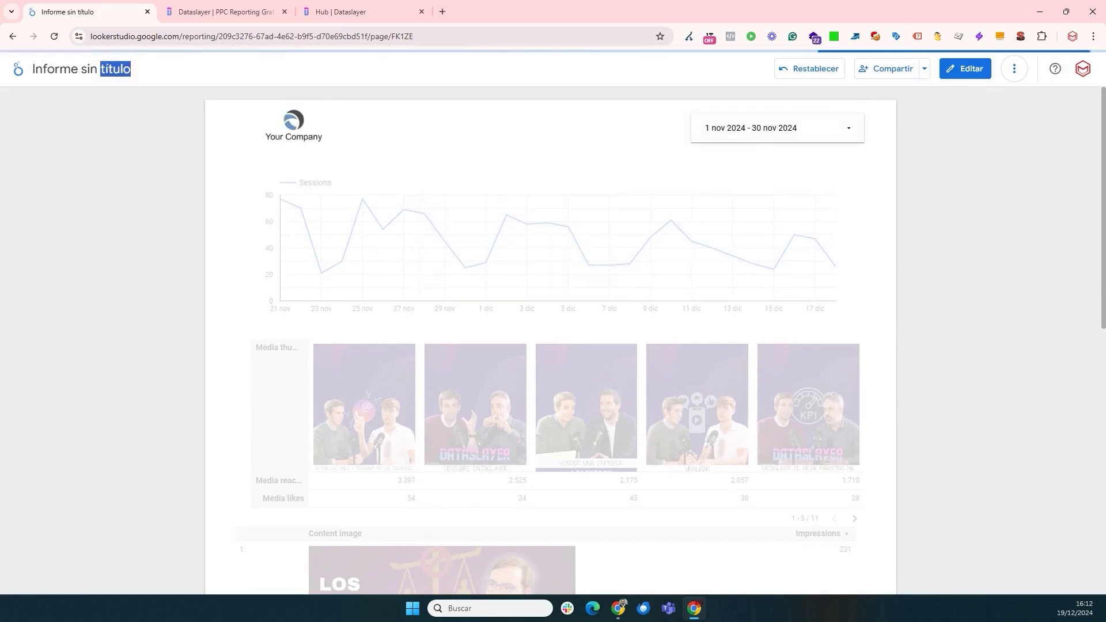
click(100, 72)
triple_click(99, 72)
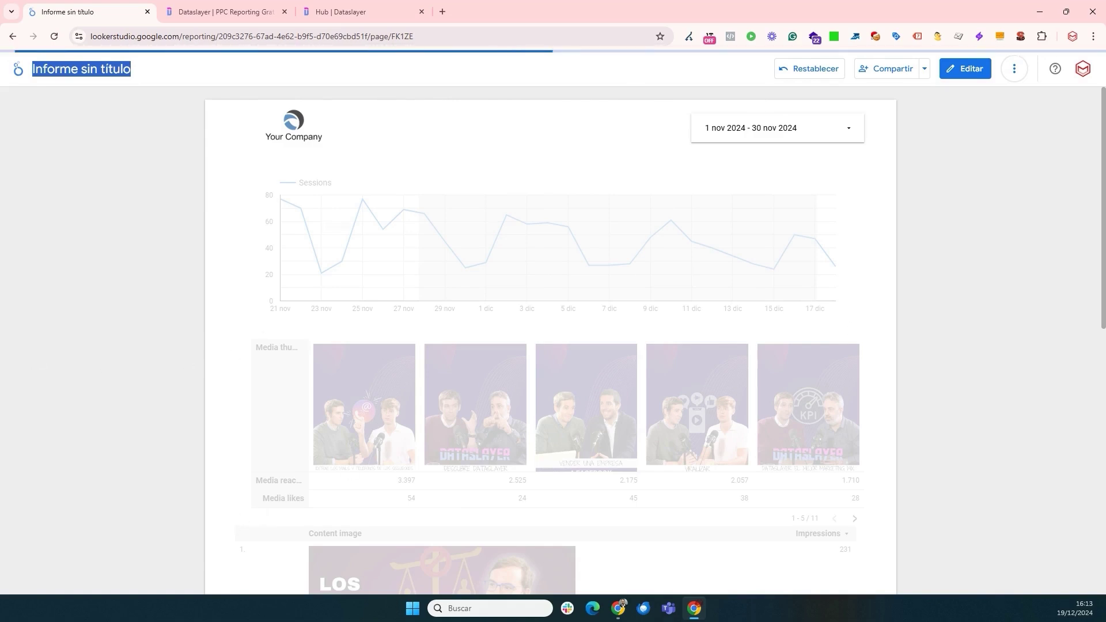
click(968, 70)
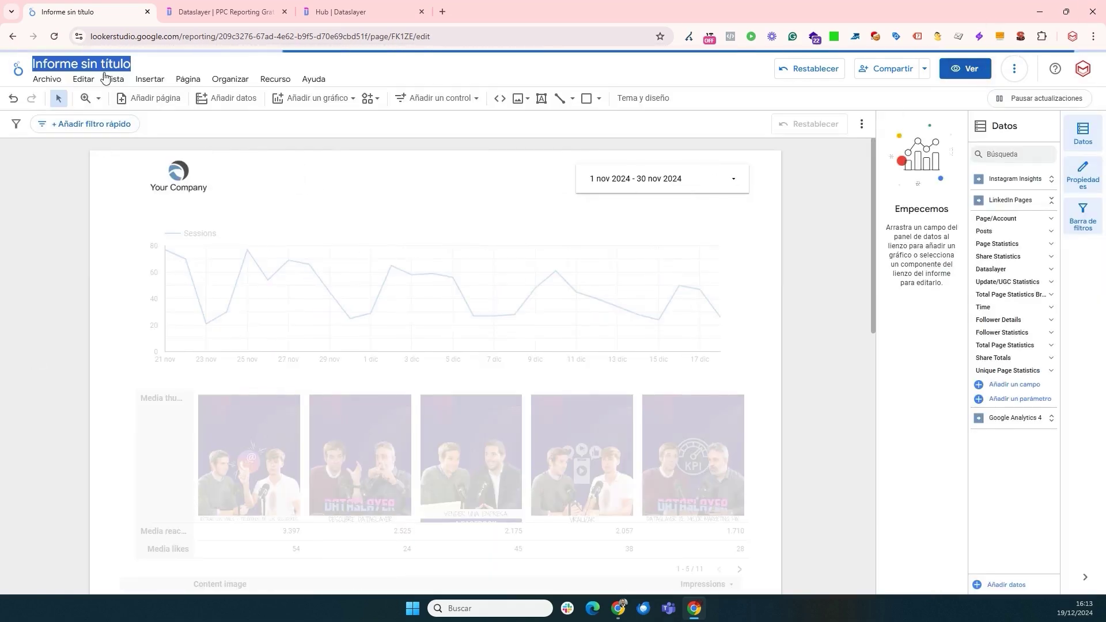
click(98, 63)
key(BackSpace)
text(Informe DEMO)
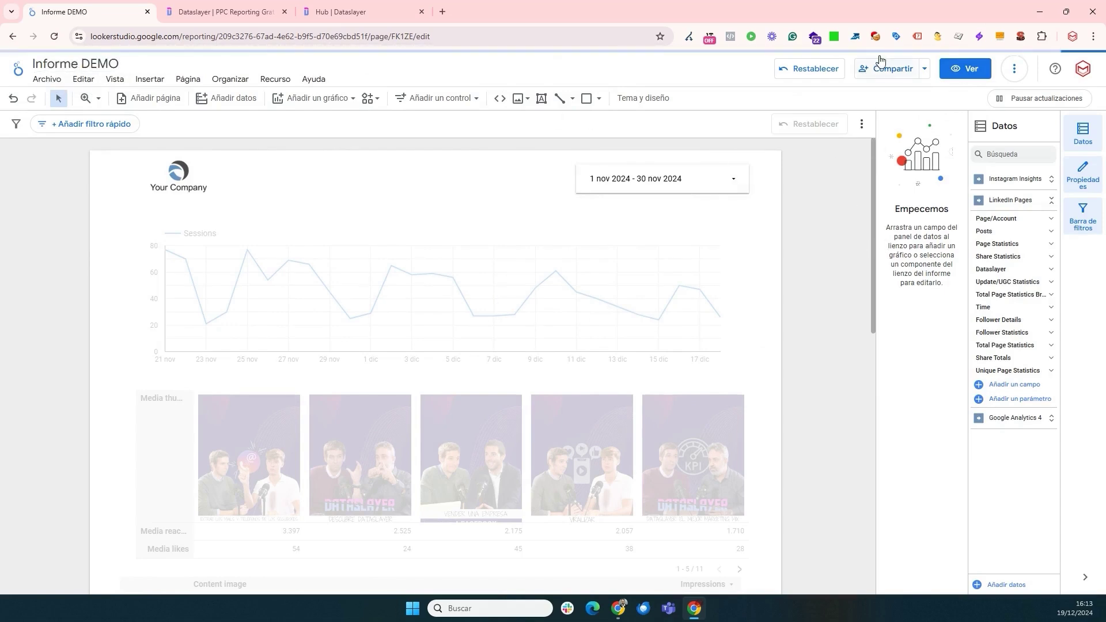
- Share the report publicly by link, copy the link, and save the sharing changes
click(885, 74)
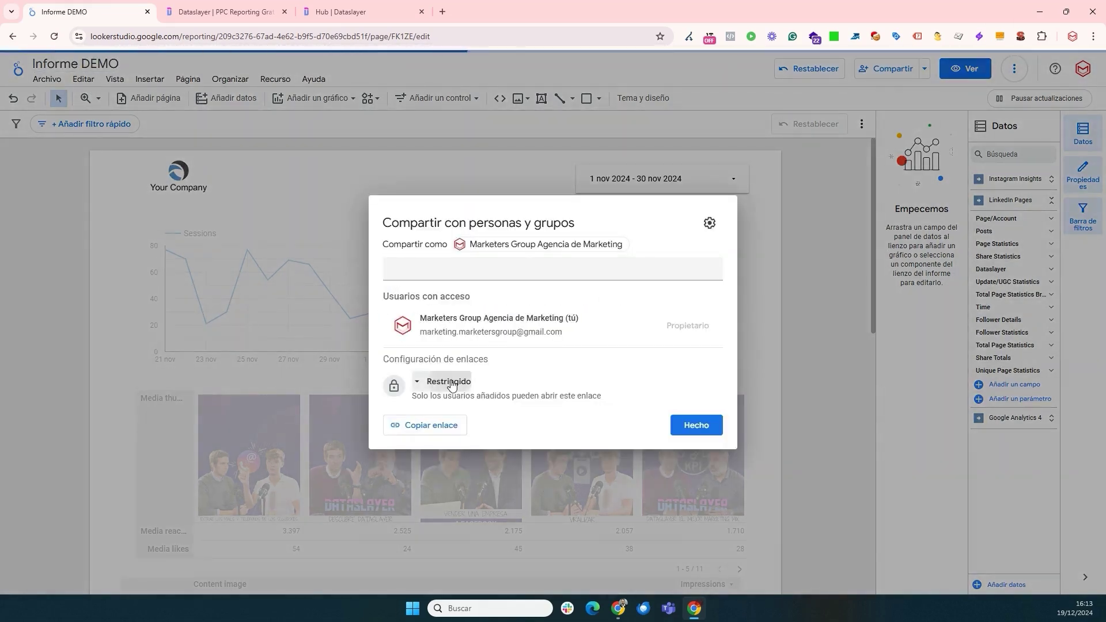
click(446, 382)
click(464, 474)
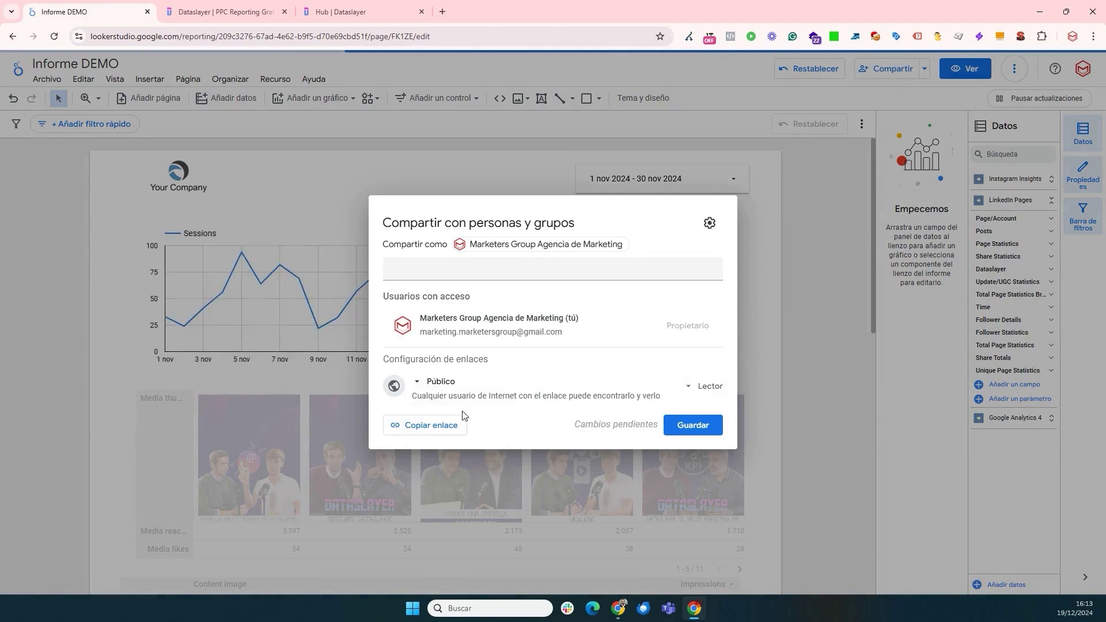
click(422, 425)
click(696, 425)
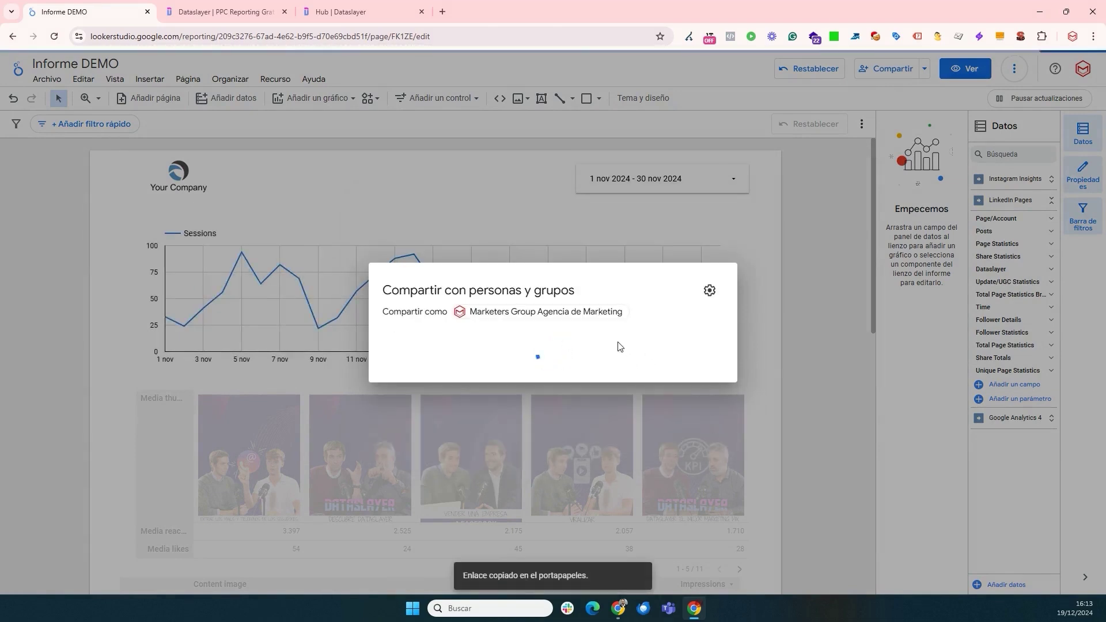
click(798, 357)
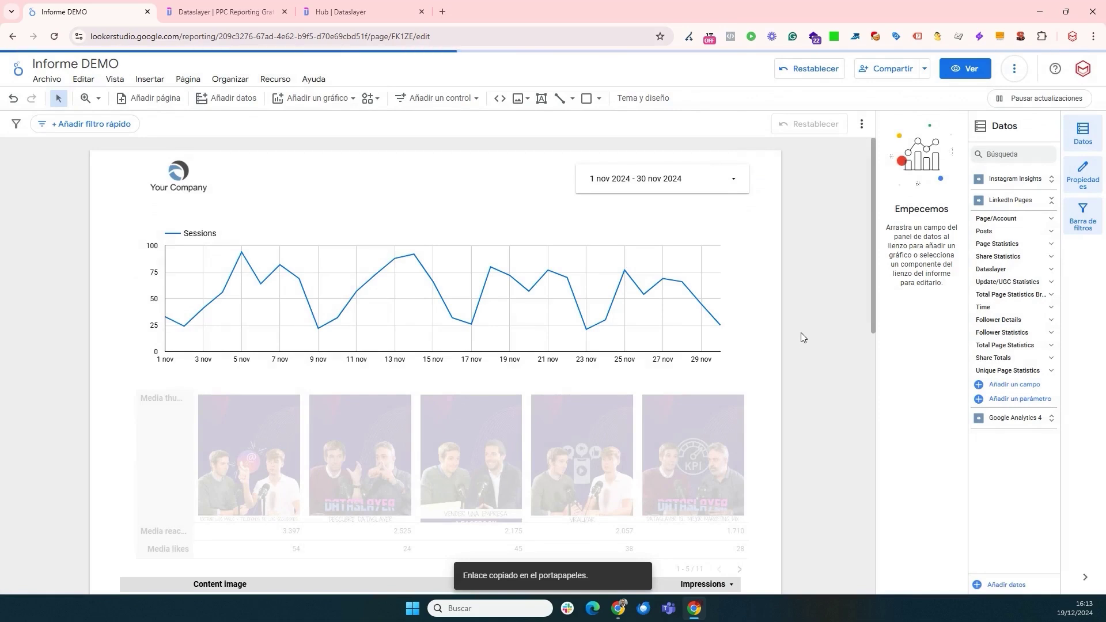
- Open the copied report link in an incognito window and scroll through the public report
key(ctrl+shift+n)
key(Return)
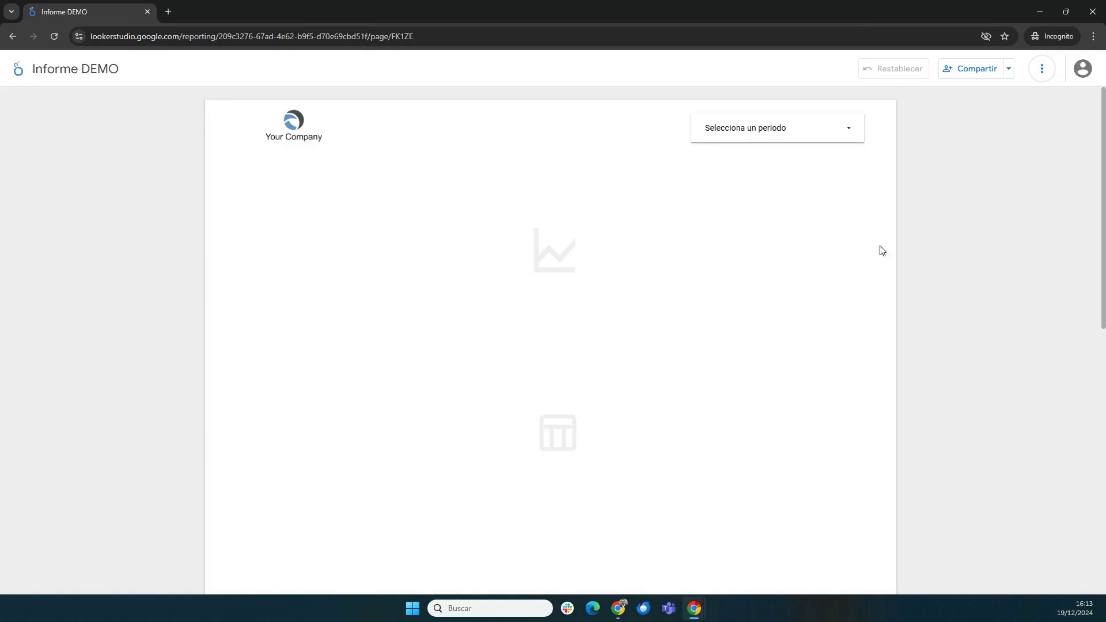
scroll(590, 326, down, 2)
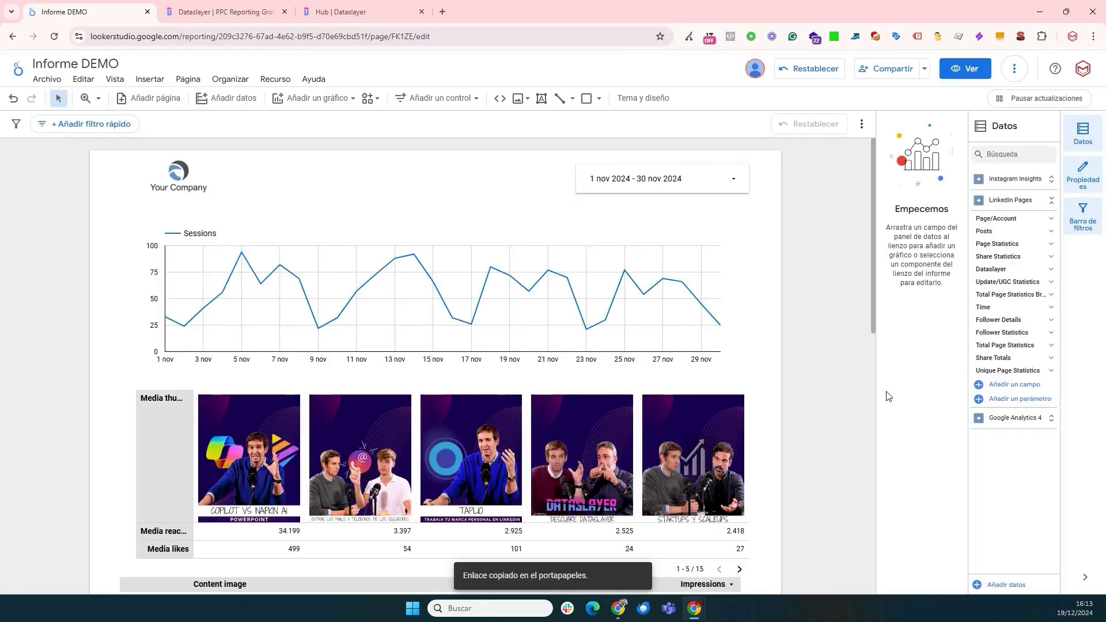
scroll(605, 291, down, 3)
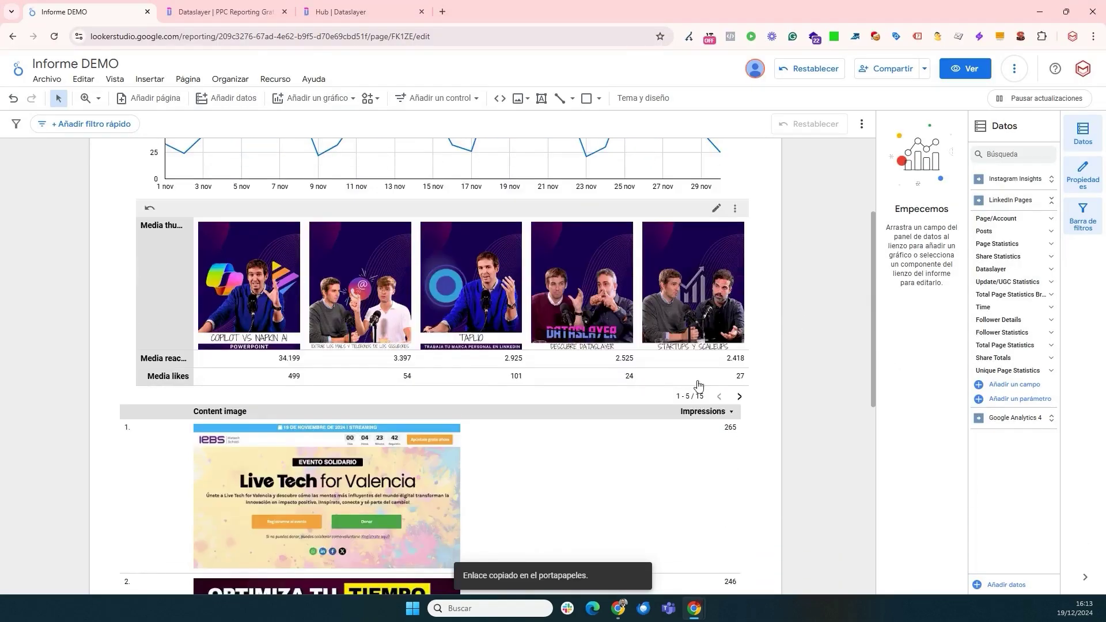
scroll(627, 464, down, 1)
scroll(785, 444, up, 4)
scroll(806, 380, down, 1)
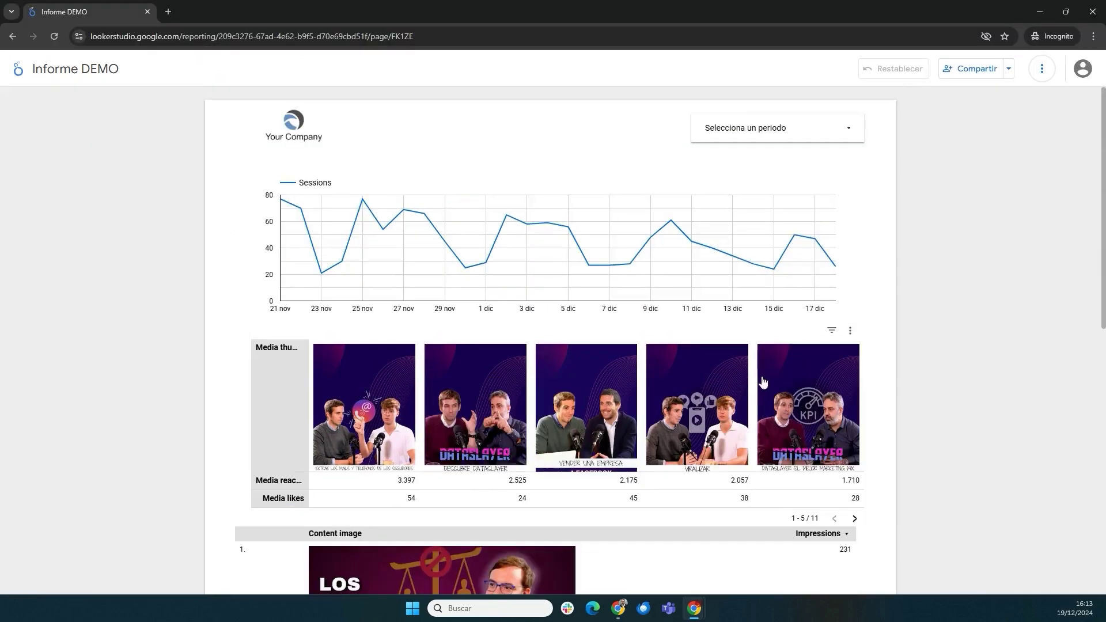
scroll(945, 363, down, 1)
scroll(991, 322, up, 1)
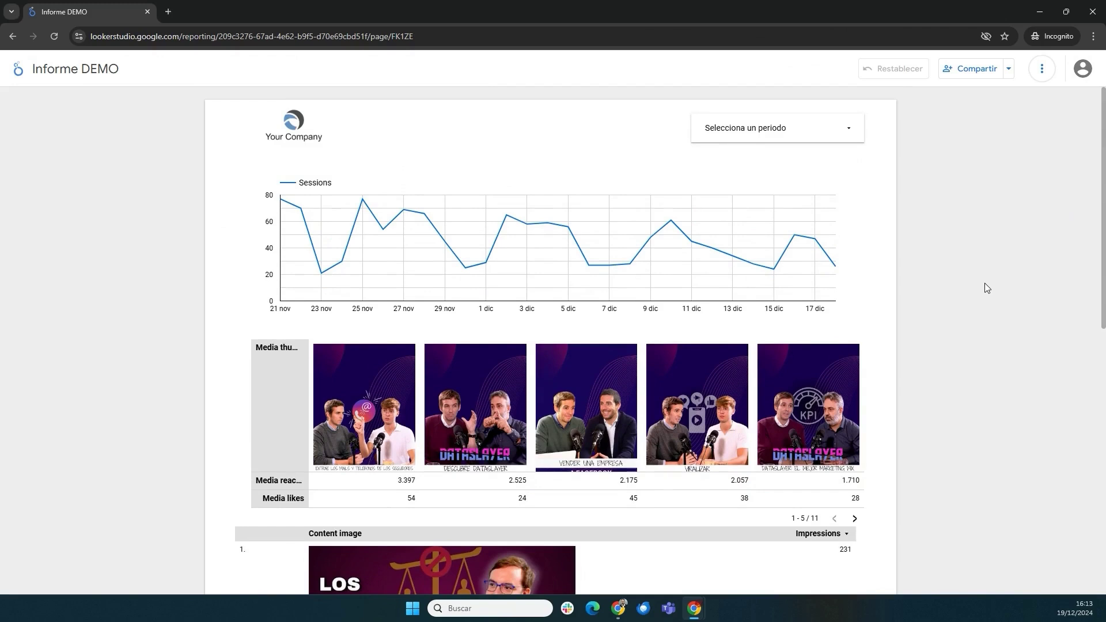